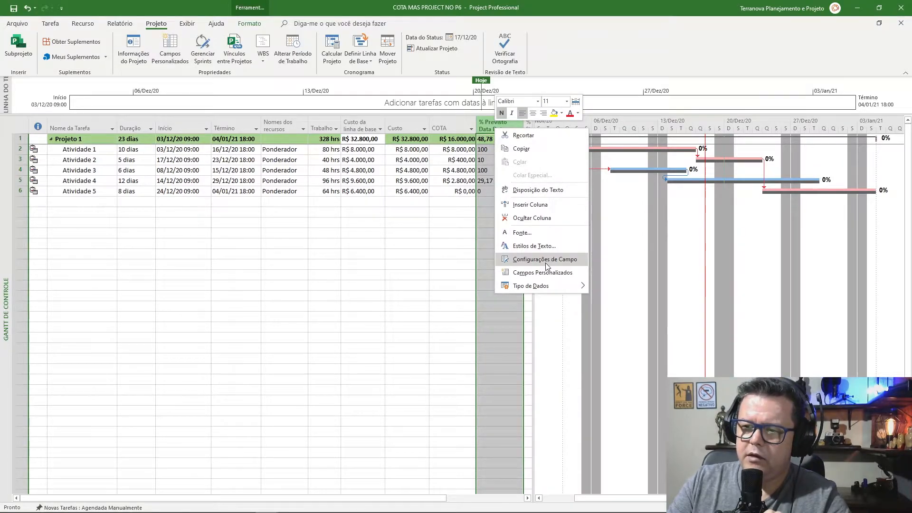
Step: Copy the full formula of the % Previsto Data Date custom field and paste it into the Word document
click(540, 273)
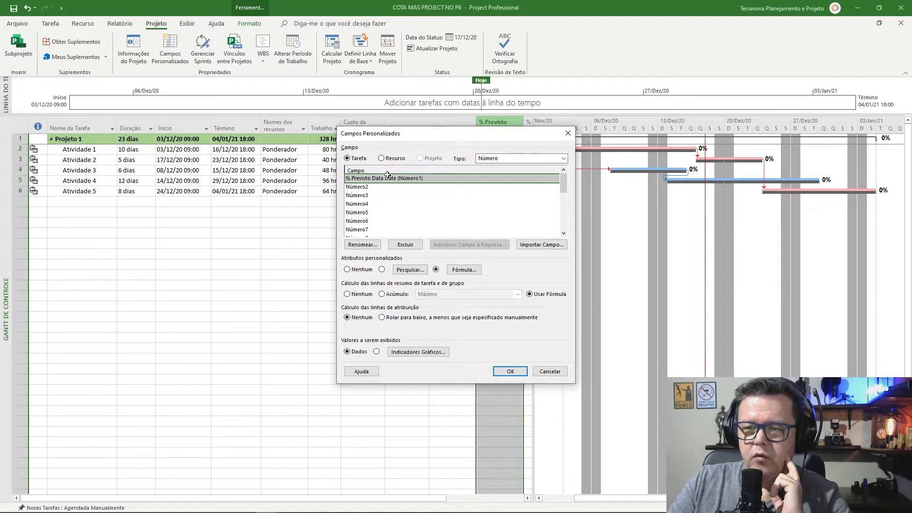
click(467, 272)
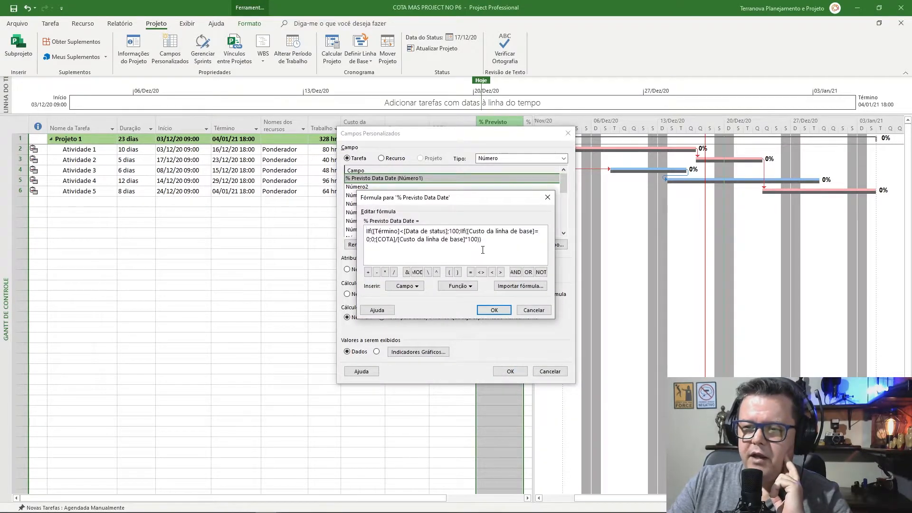
drag(485, 243, 346, 230)
key(ctrl+c)
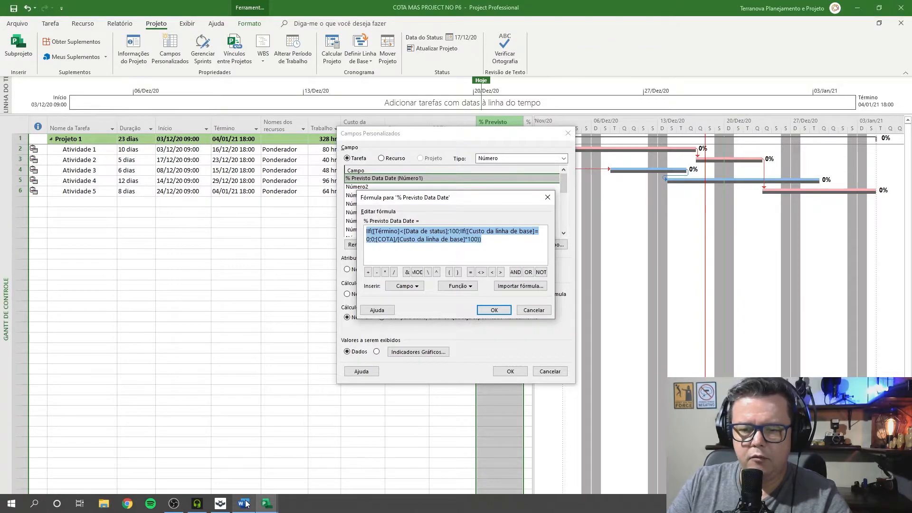
click(244, 504)
key(ctrl+v)
Step: Examine each part of the pasted formula: the IIf function, the status date condition, the baseline cost test and the COTA division
scroll(405, 179, up, 2)
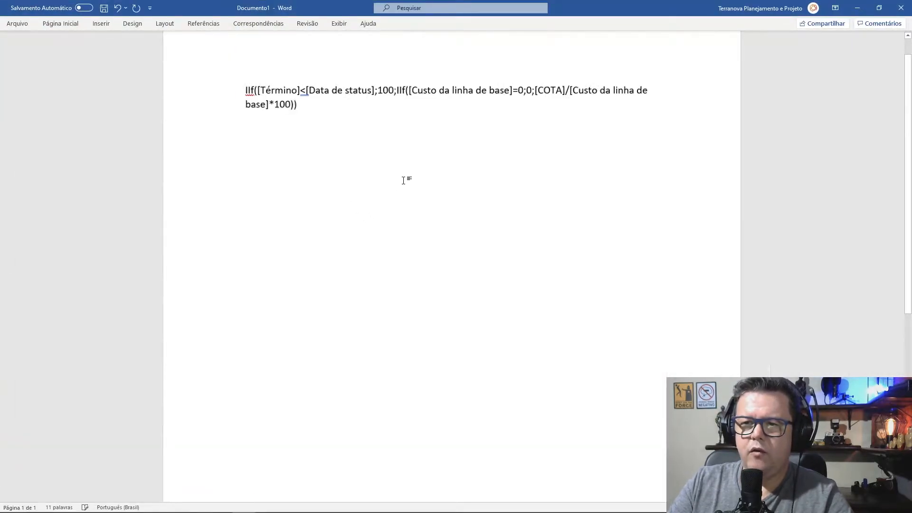
scroll(409, 157, up, 2)
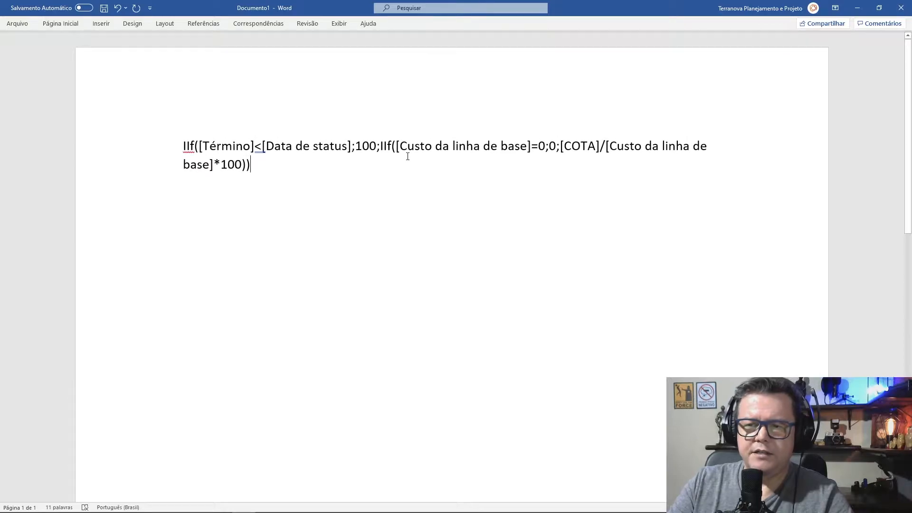
scroll(425, 210, up, 4)
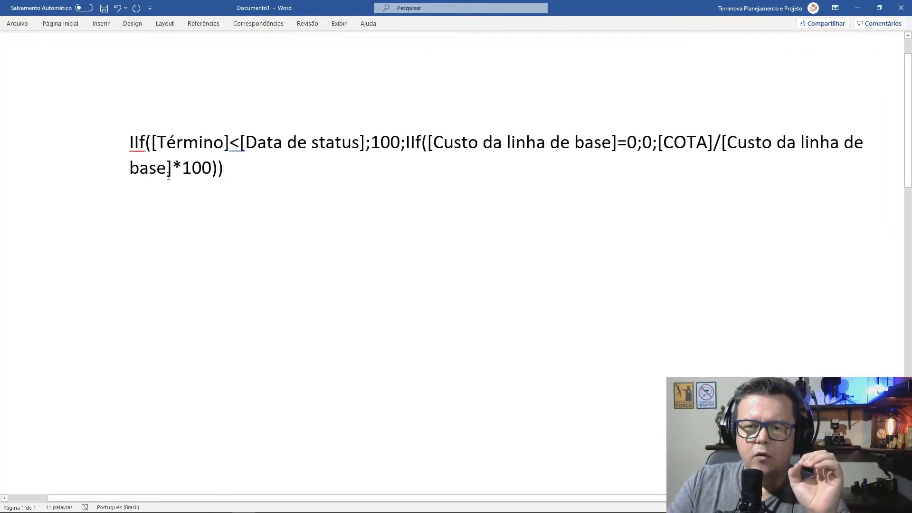
drag(144, 143, 127, 143)
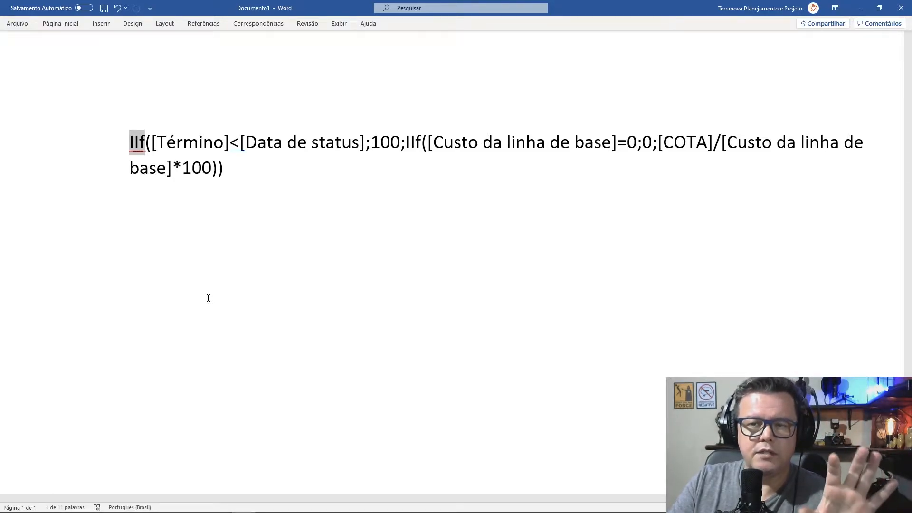
drag(160, 141, 399, 150)
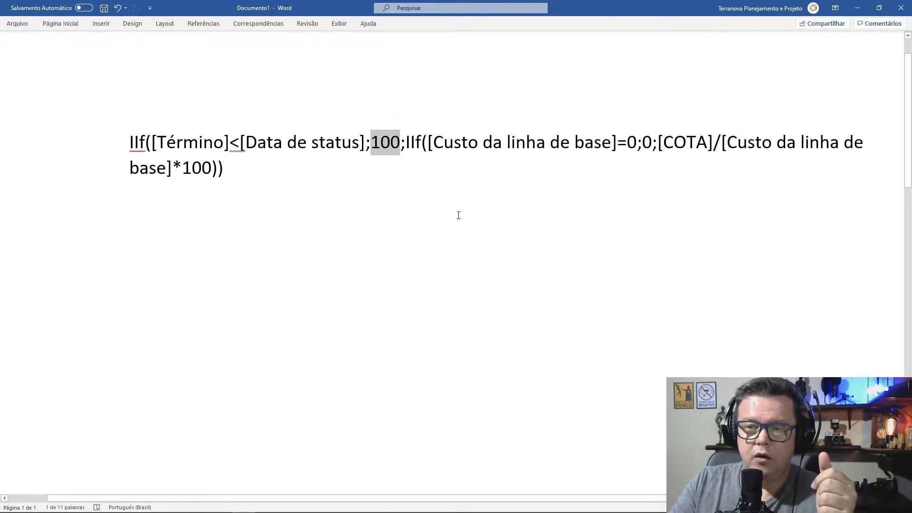
drag(426, 142, 605, 146)
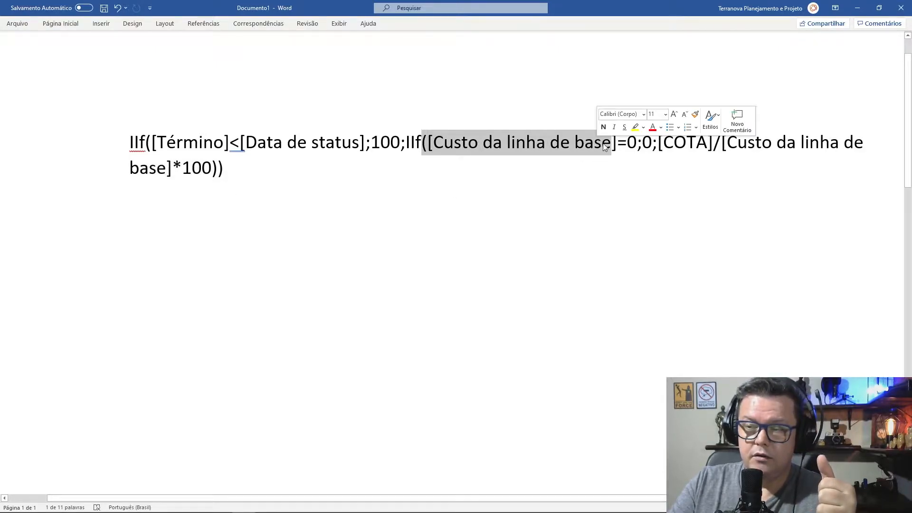
double_click(631, 138)
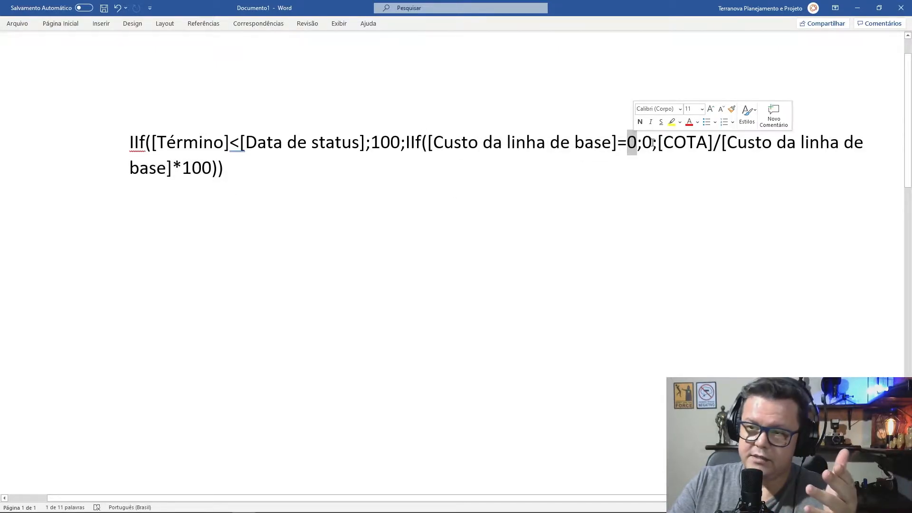
double_click(647, 143)
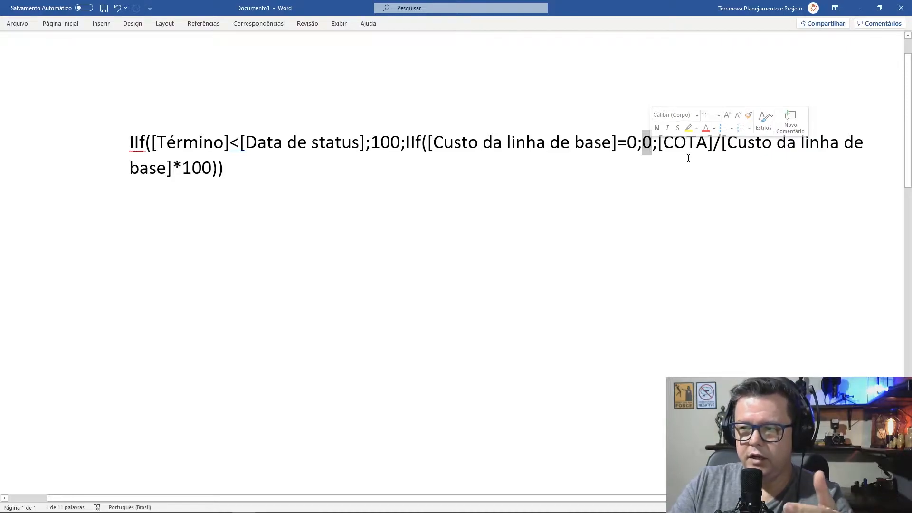
drag(659, 143, 830, 160)
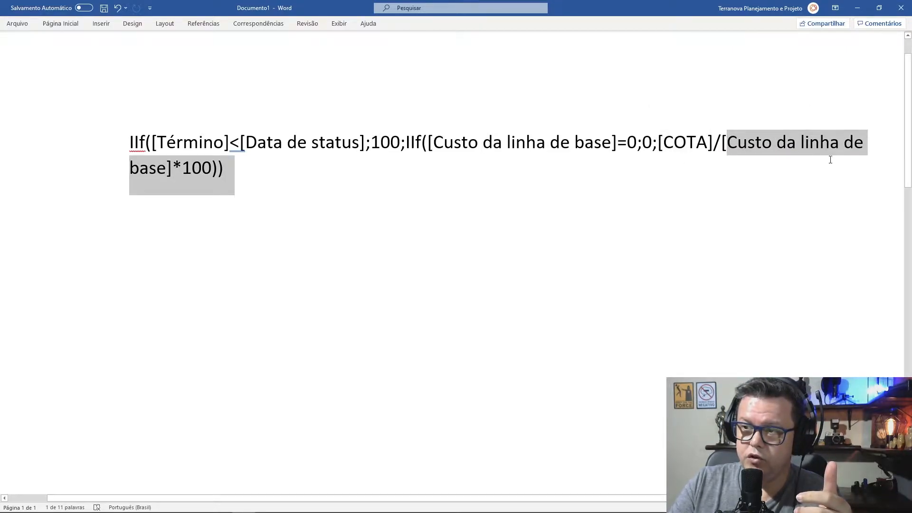
drag(249, 171, 214, 166)
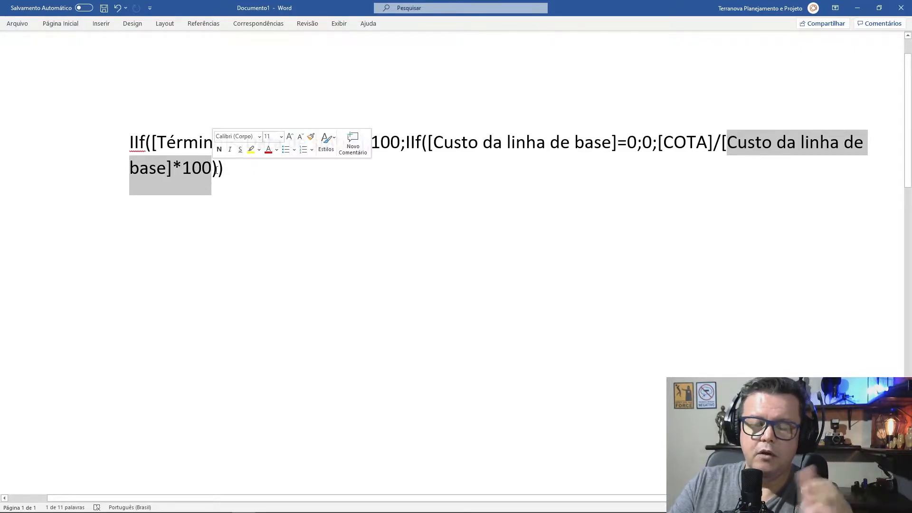
click(247, 175)
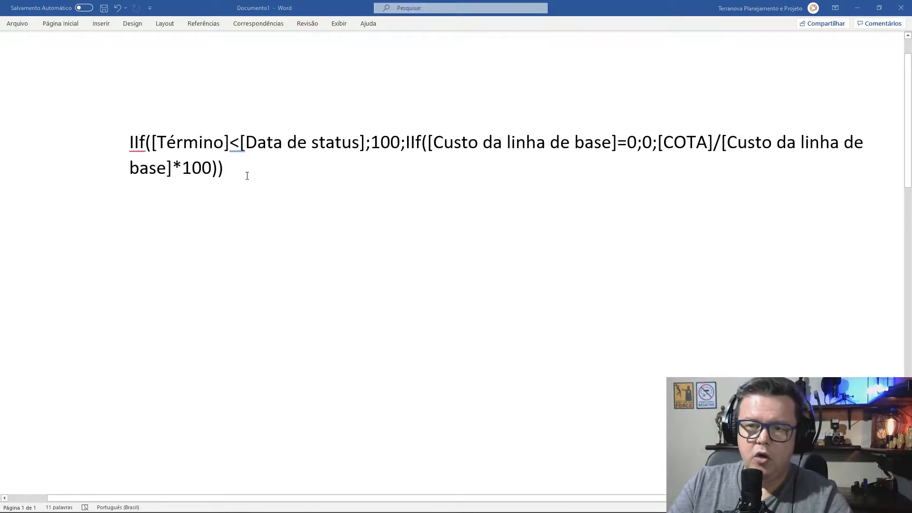
Step: Switch back to Project, review the % Previsto Data Date formula again and close the custom fields settings
key(alt+Tab)
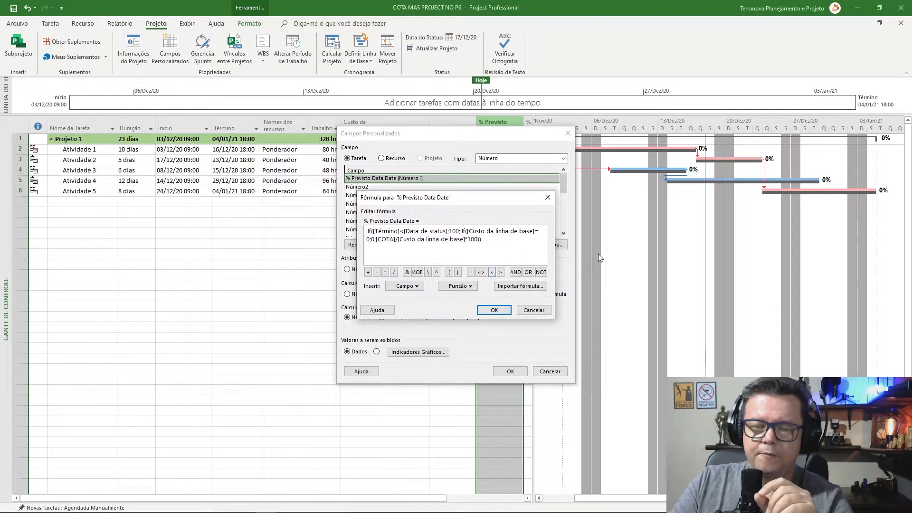
click(491, 311)
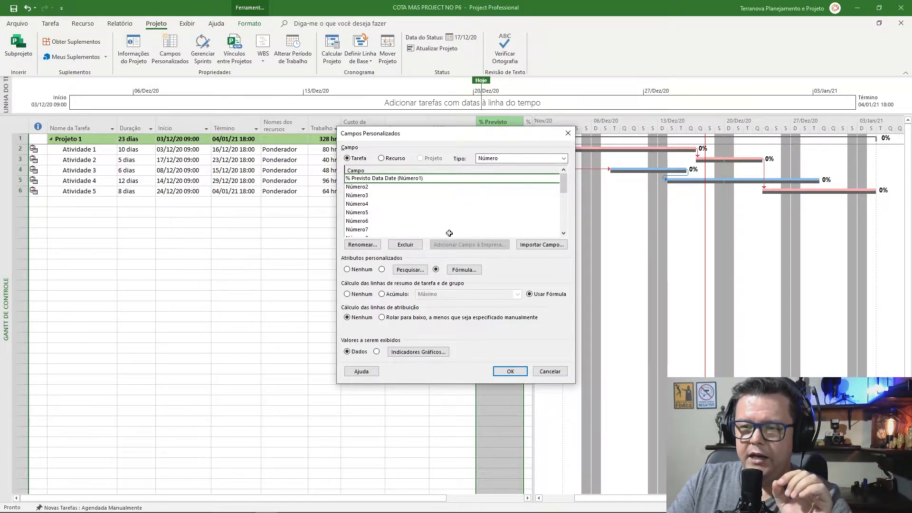
click(467, 269)
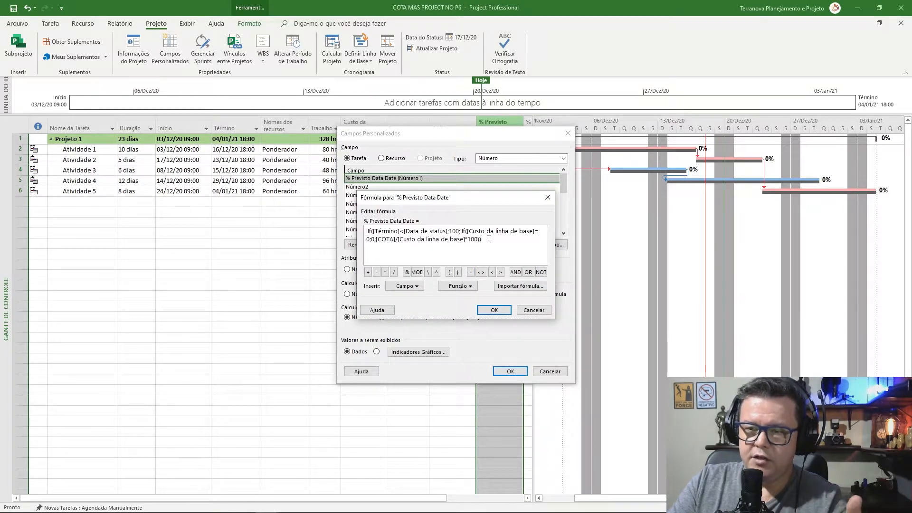
click(495, 309)
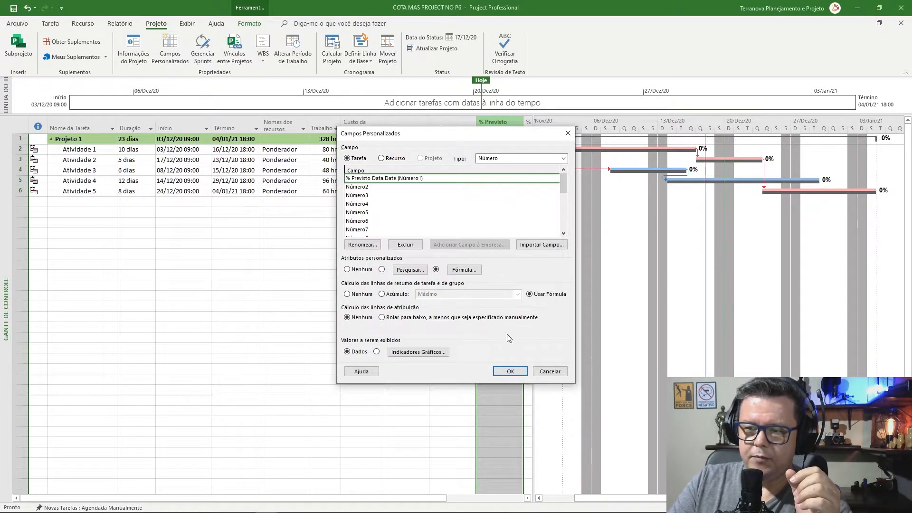
click(511, 372)
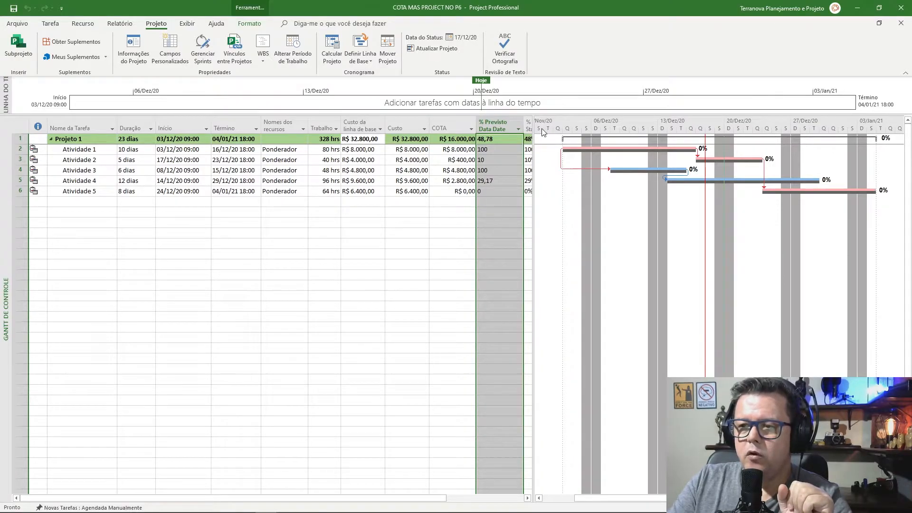
Step: Widen the task table to show the whole % Prev Data de Status (%) column and compare it with % Previsto Data Date
drag(534, 130, 588, 126)
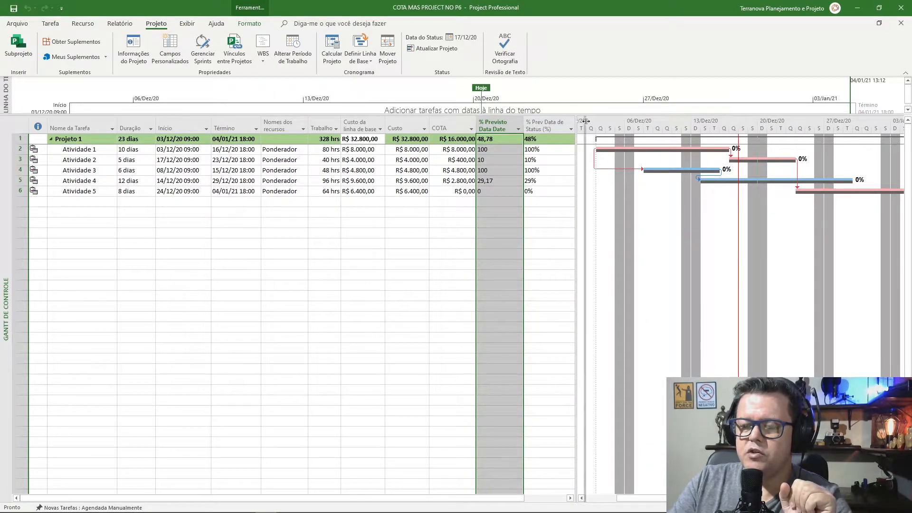
click(553, 153)
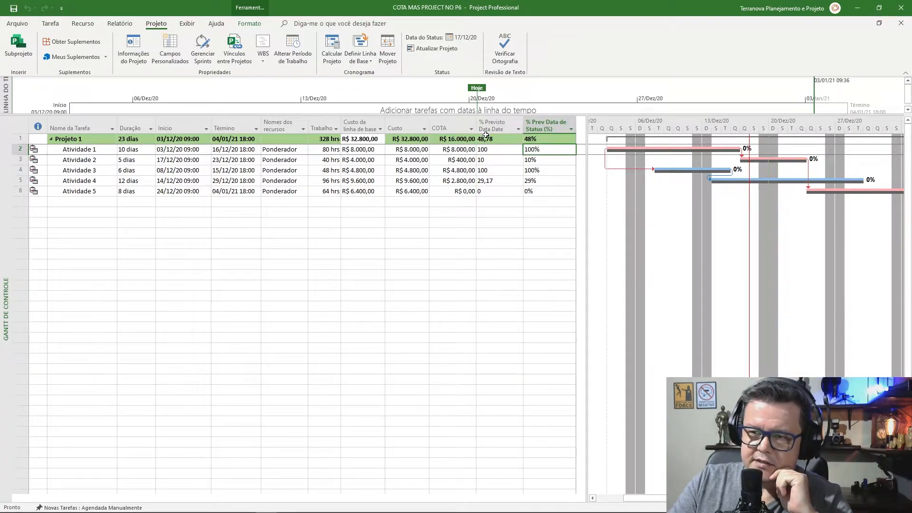
click(492, 121)
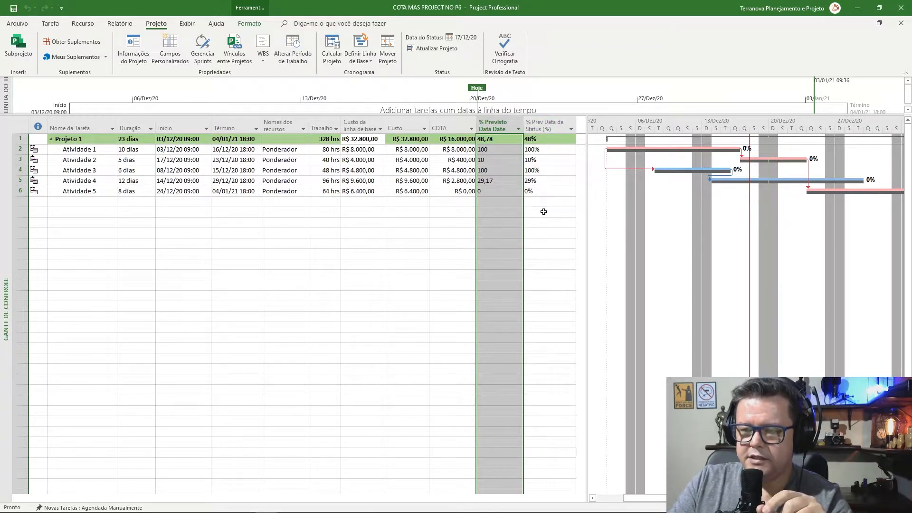
click(549, 169)
click(547, 181)
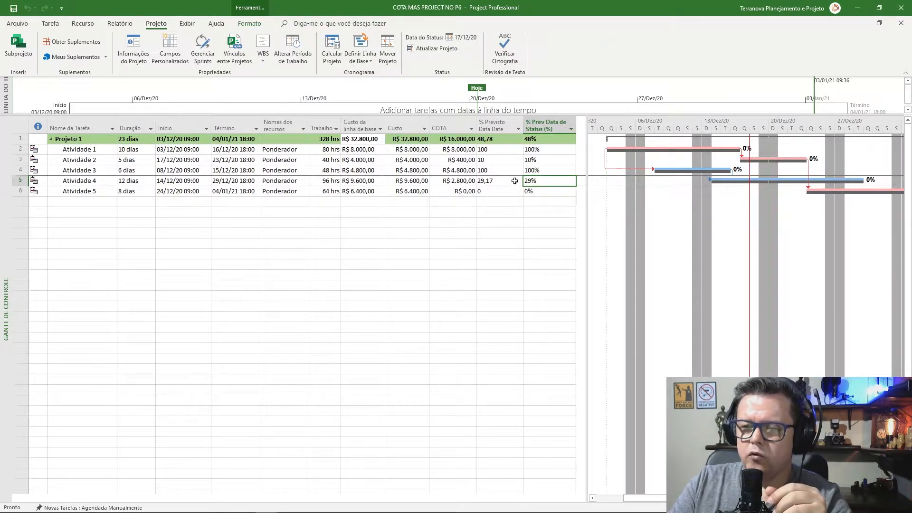
Step: Set the project's status date to 18/12/20 14:00
click(461, 37)
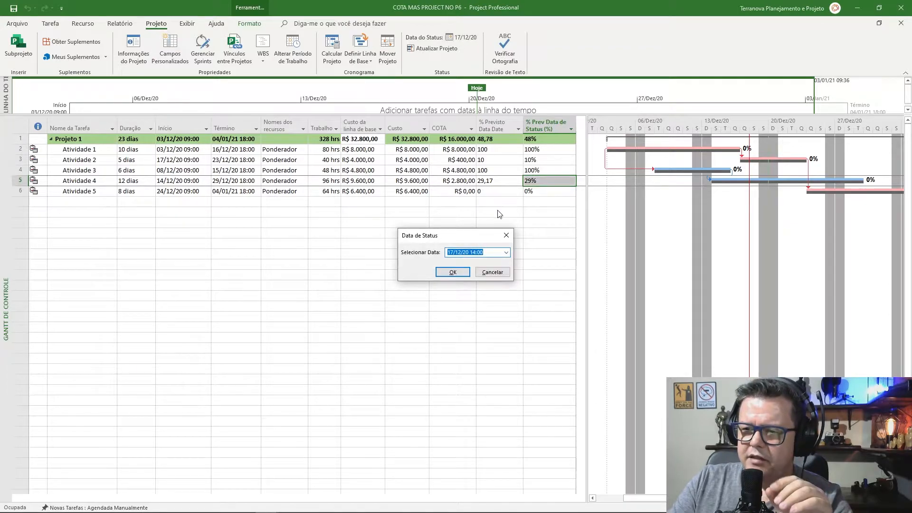
click(449, 253)
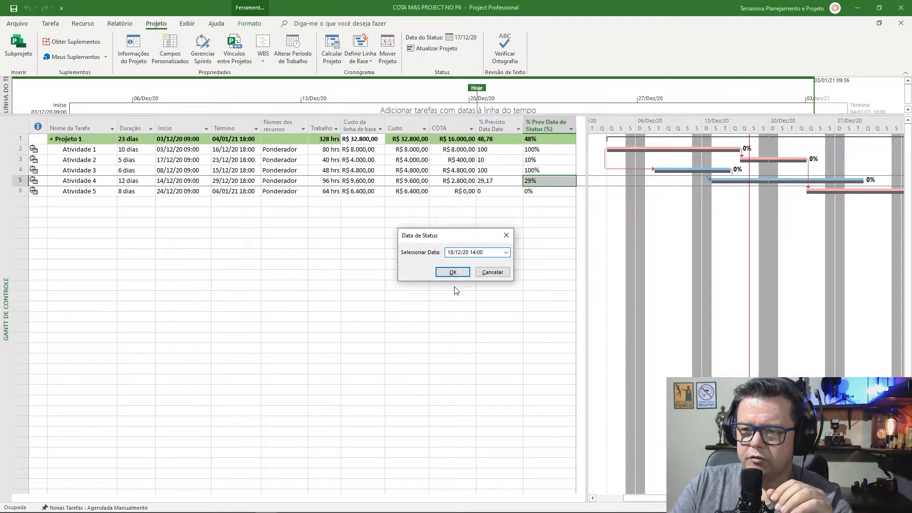
click(453, 272)
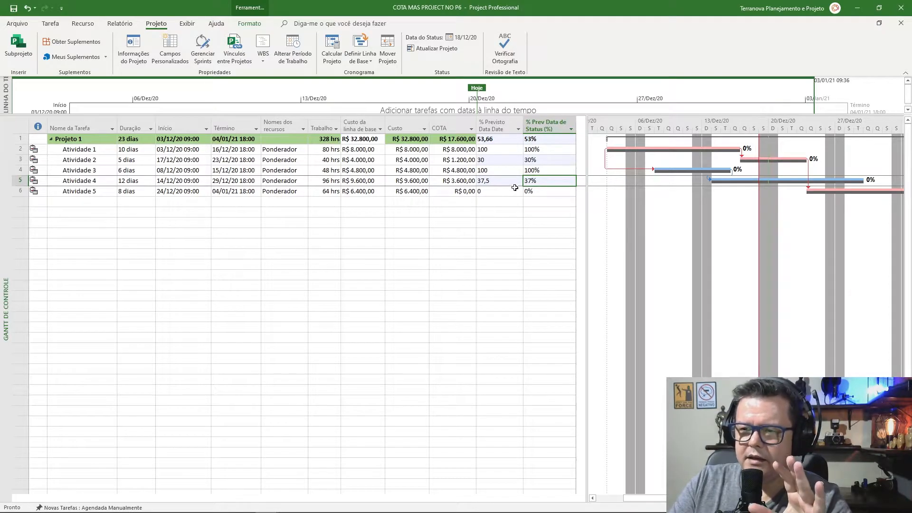
Step: Check the planned percentages for Atividade 4, Atividade 1 and the Projeto 1 summary row
click(490, 184)
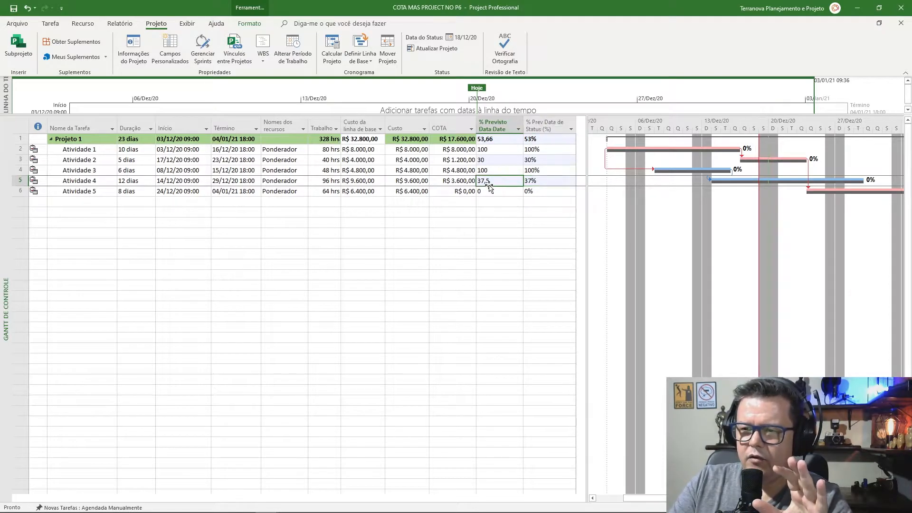
click(496, 140)
click(498, 149)
click(501, 137)
click(544, 137)
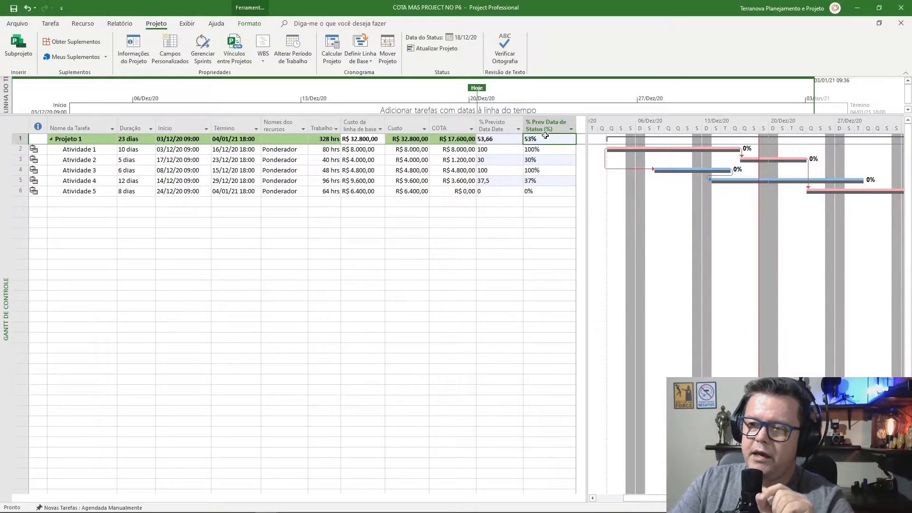
Step: Open the formula of the text-type % Prev Data de Status (%) custom field and copy it in full
right_click(545, 124)
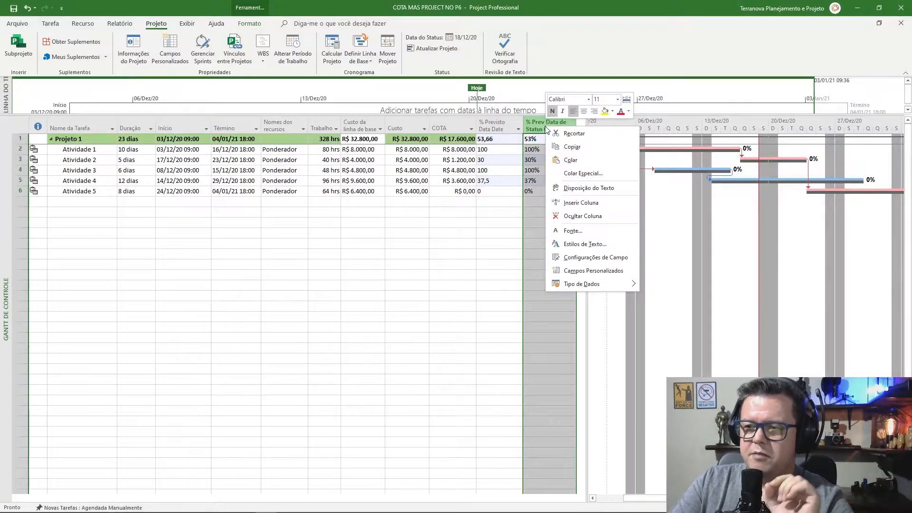
click(600, 270)
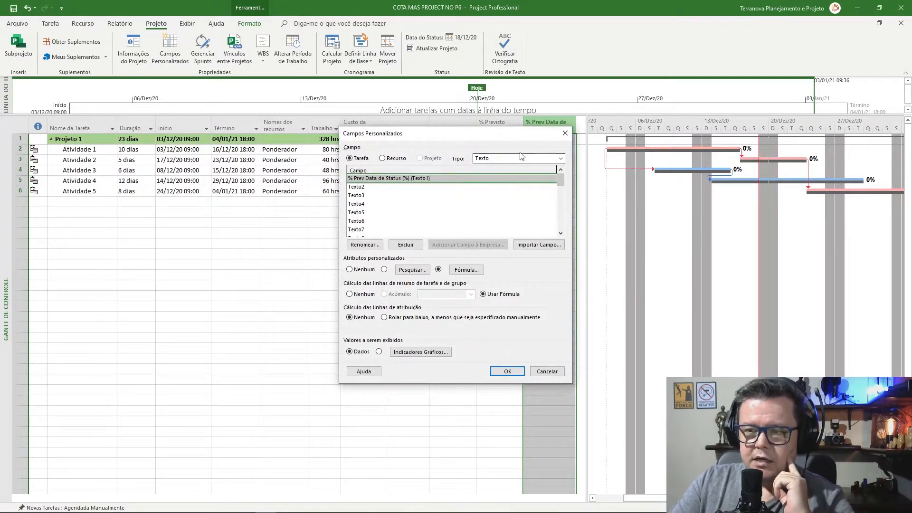
click(496, 163)
click(490, 161)
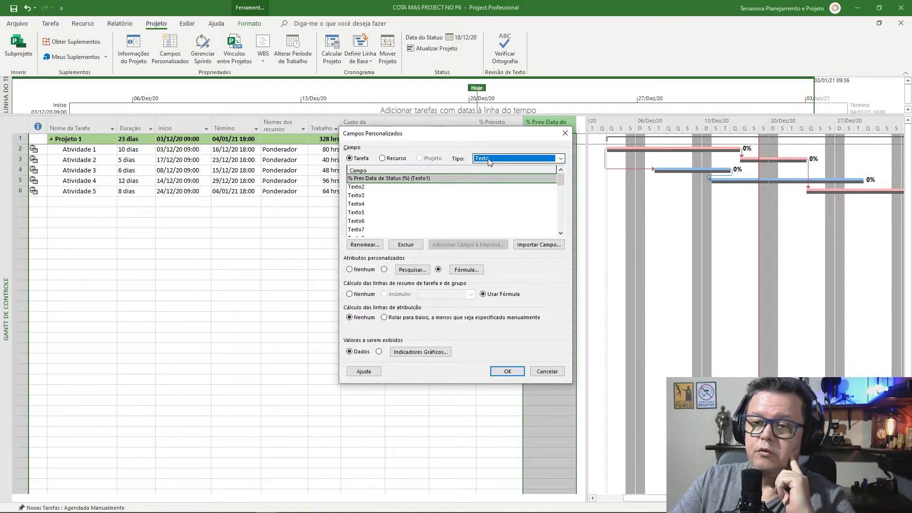
click(461, 273)
drag(435, 230, 334, 222)
key(ctrl+c)
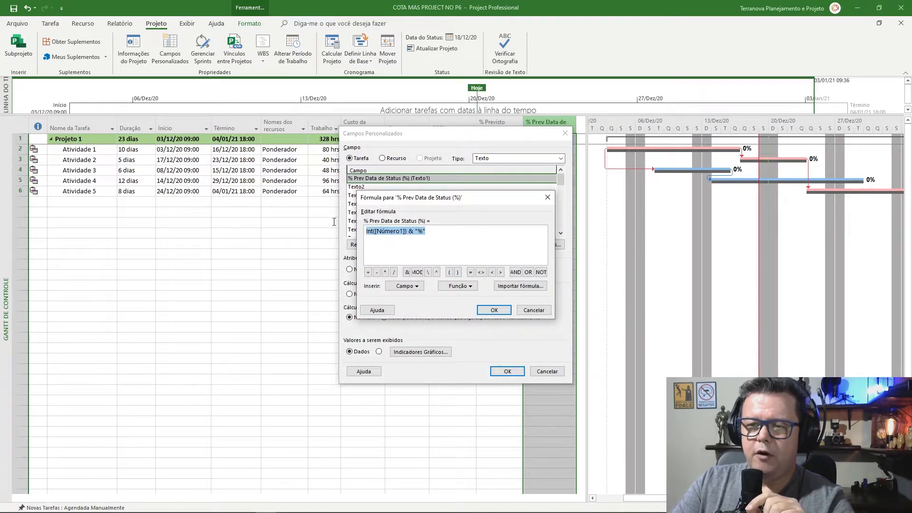
Step: Switch to the Word document and paste the copied formula on a new line below the first formula
click(352, 258)
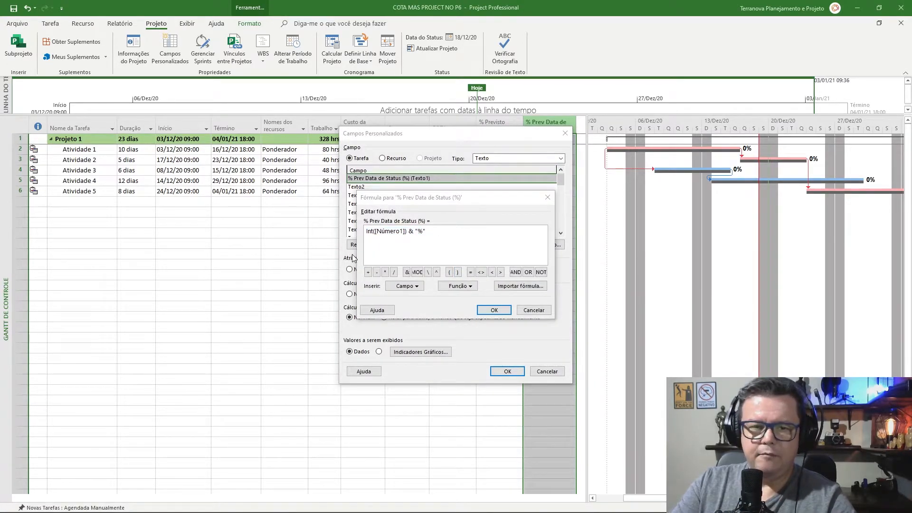
click(222, 237)
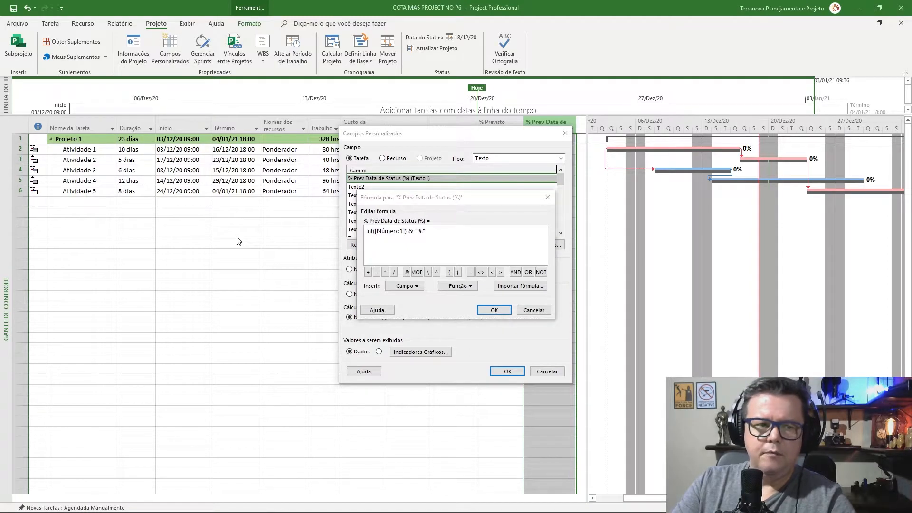
key(alt+Tab)
key(Return)
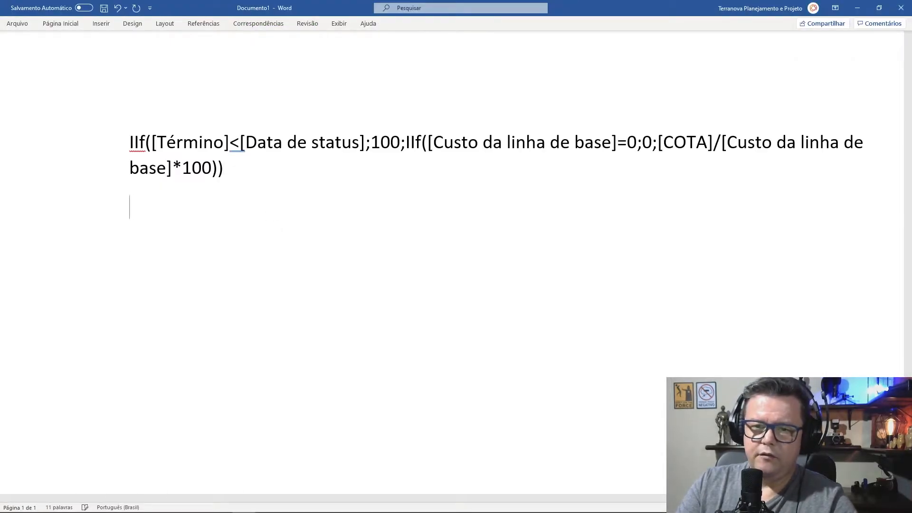
key(ctrl+v)
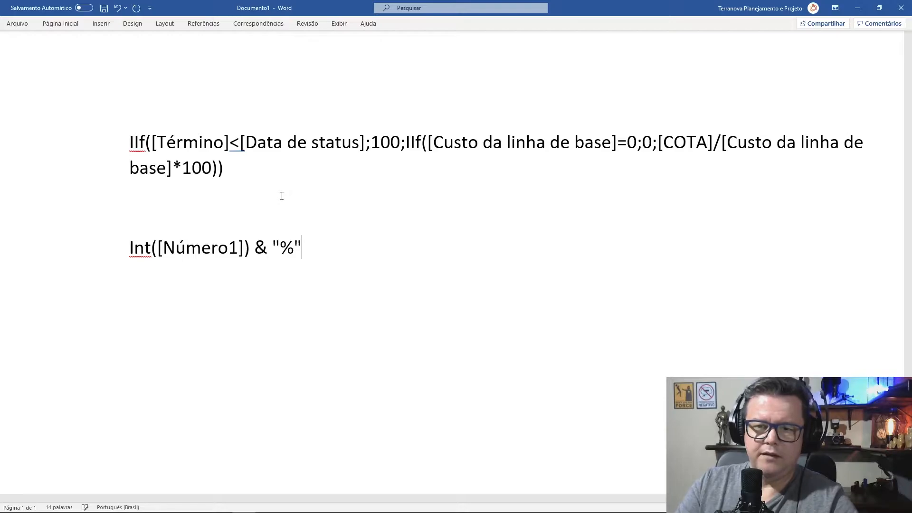
Step: Label the IIf formula by inserting "1º Fórmula:" in front of it
click(119, 149)
click(130, 142)
text(1)
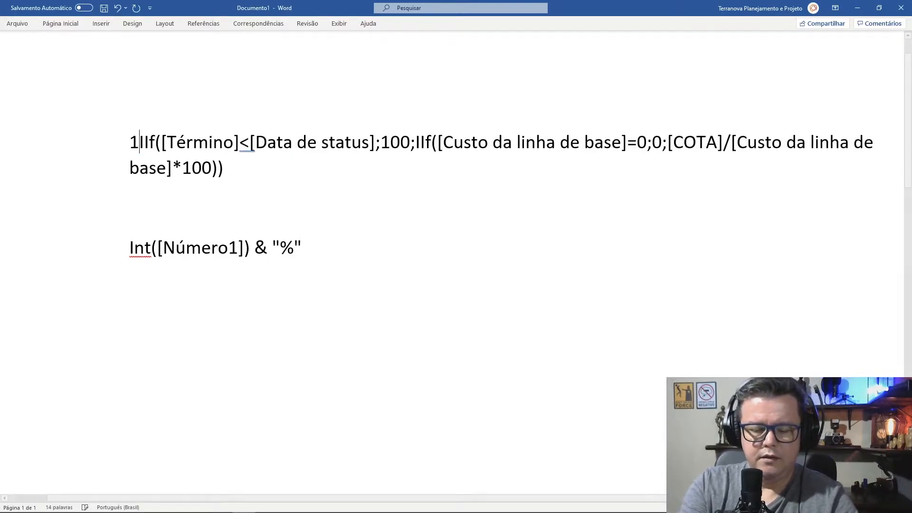
text(})
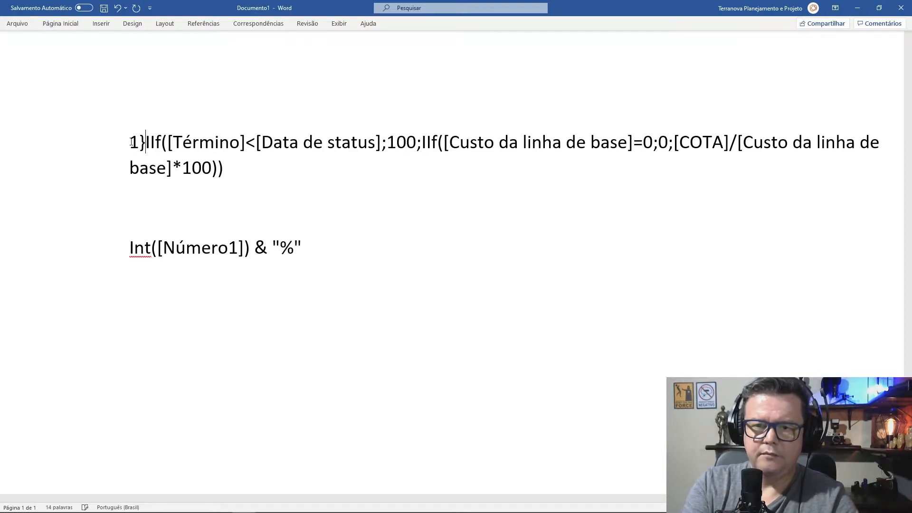
key(BackSpace)
text(º)
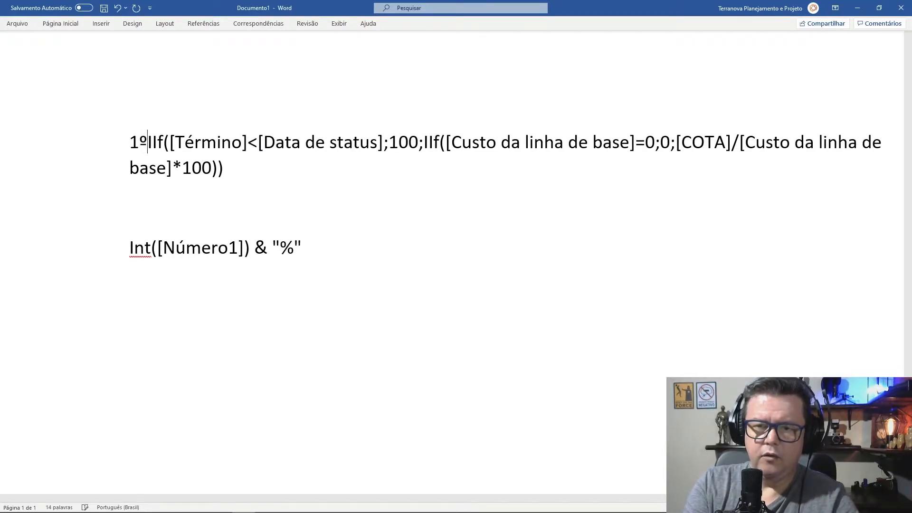
text( Fórmula)
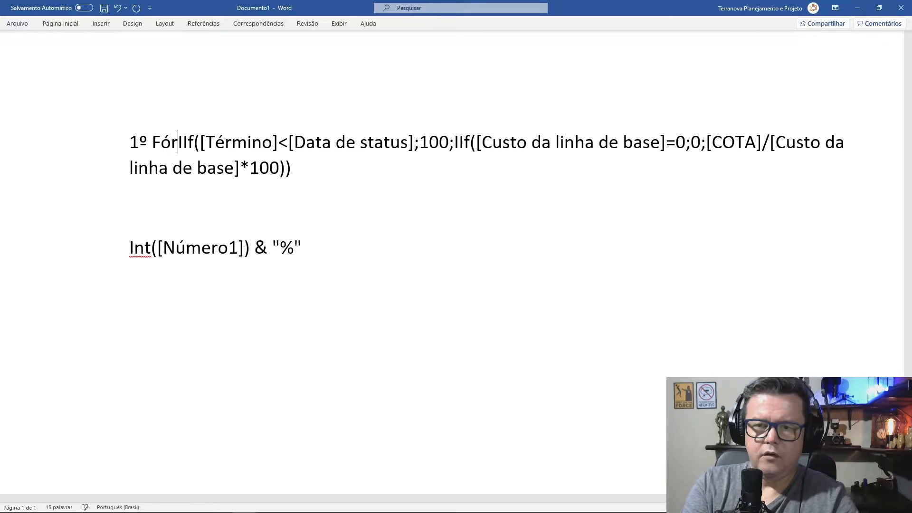
text(:)
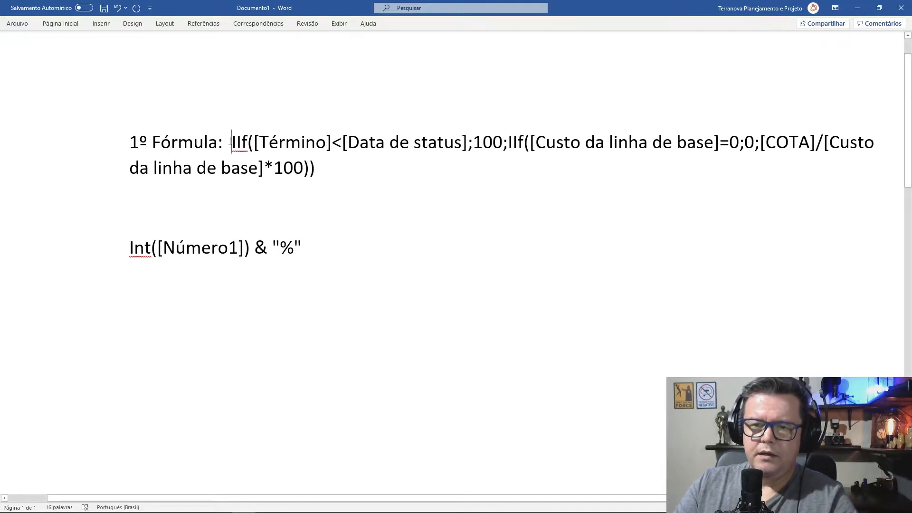
Step: Copy the first formula's label in front of the Int formula and change it to "2º Fórmula:"
drag(230, 141, 130, 141)
key(ctrl+c)
click(121, 250)
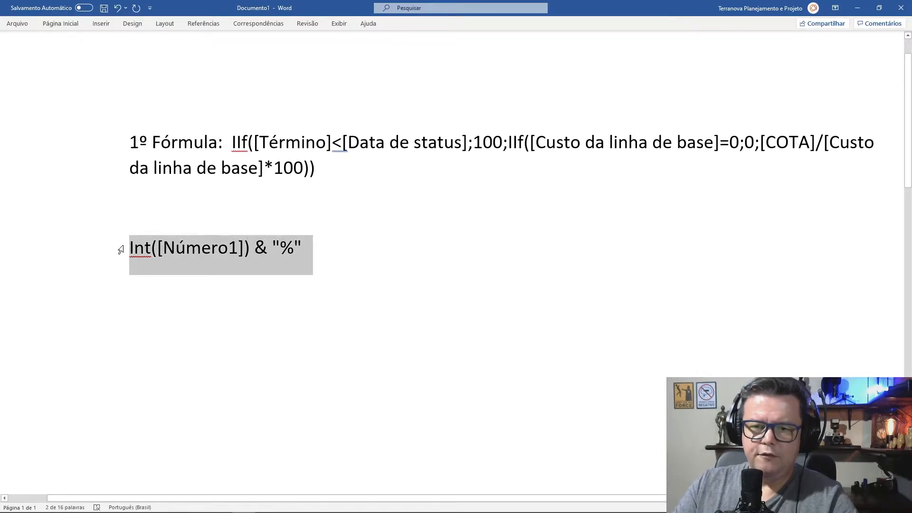
click(130, 249)
key(ctrl+v)
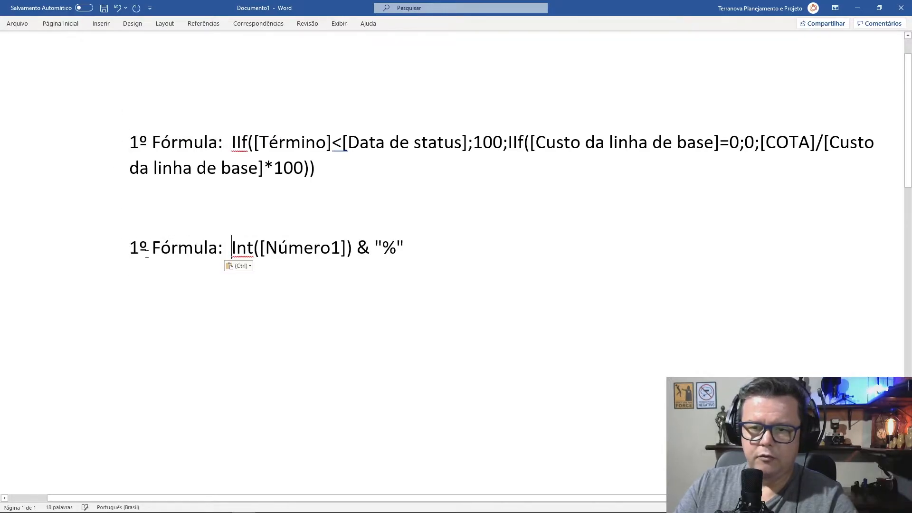
drag(129, 248, 134, 249)
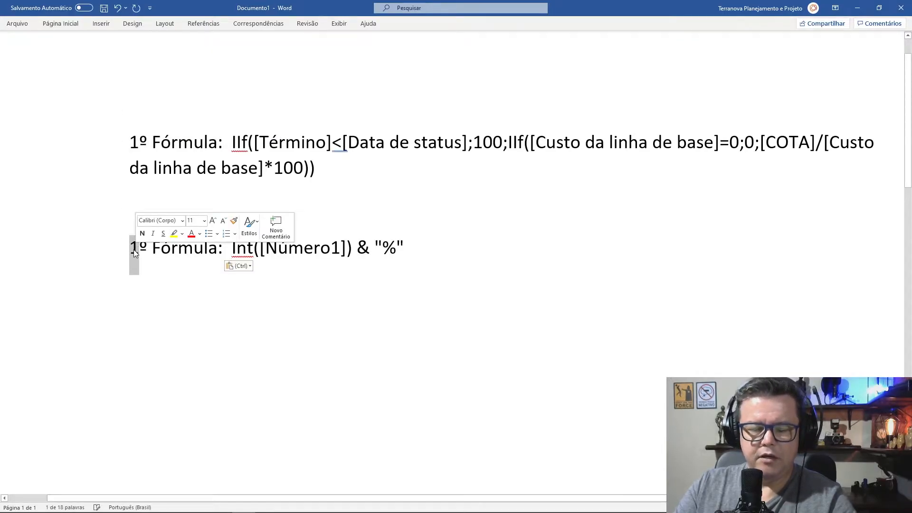
text(2)
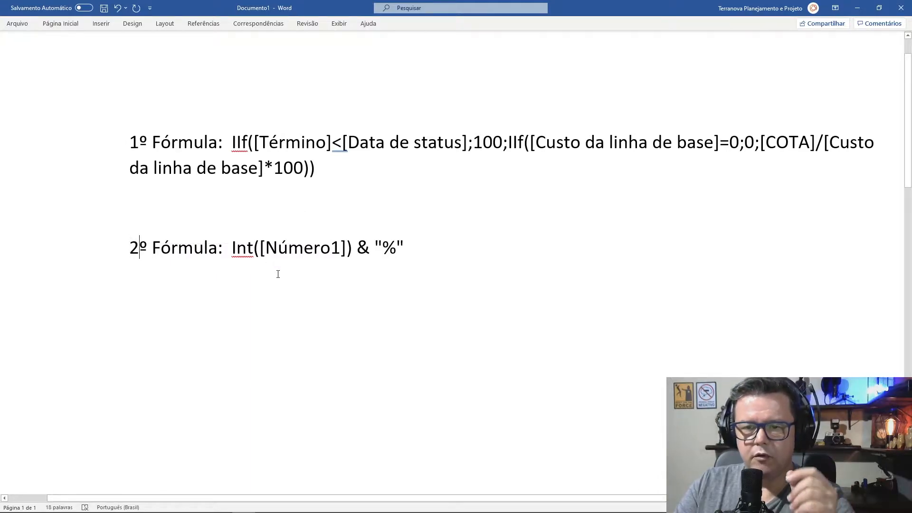
Step: Examine the parts of the second formula: the Int function, the [Número1] reference to the first formula, the & operator and the "%" text
drag(232, 248, 253, 251)
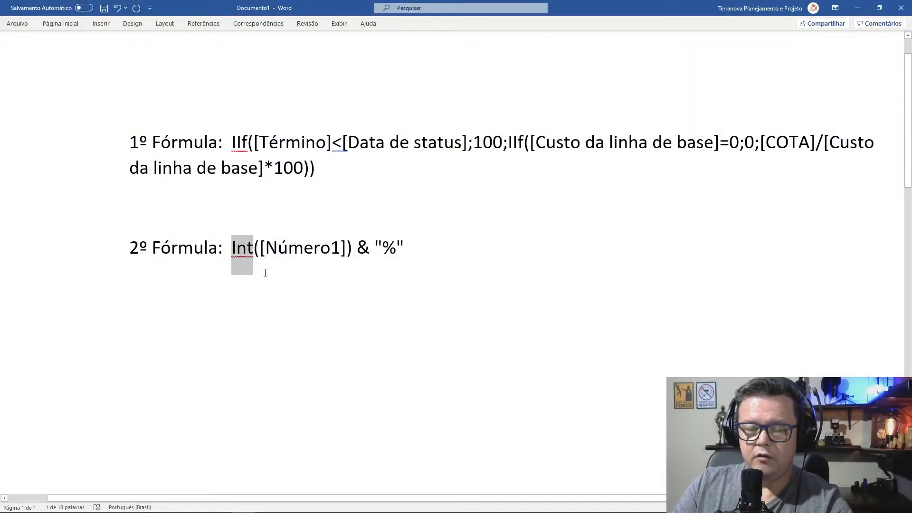
click(269, 257)
drag(261, 247, 321, 251)
drag(315, 169, 234, 143)
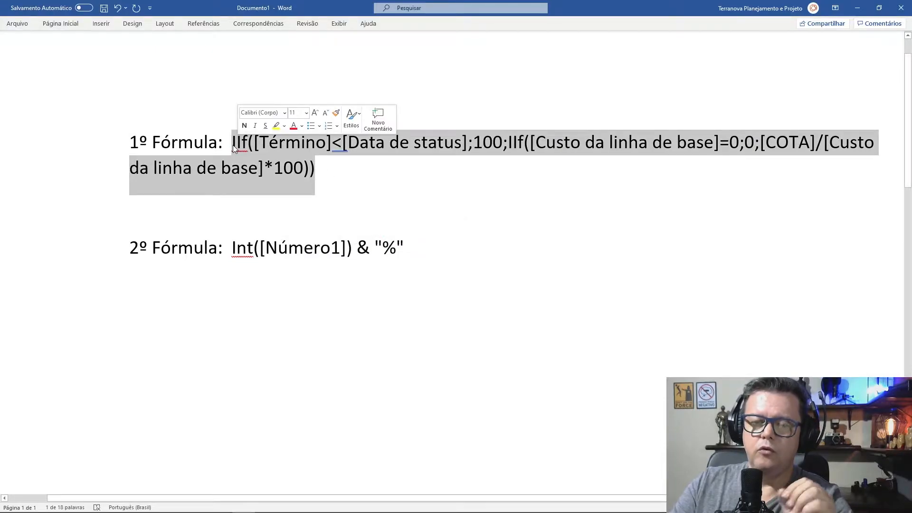
drag(357, 252, 366, 254)
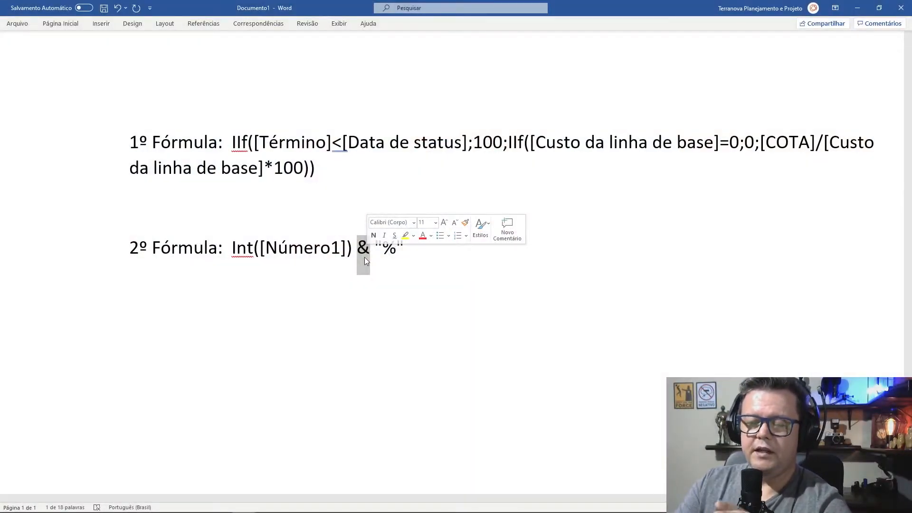
click(441, 277)
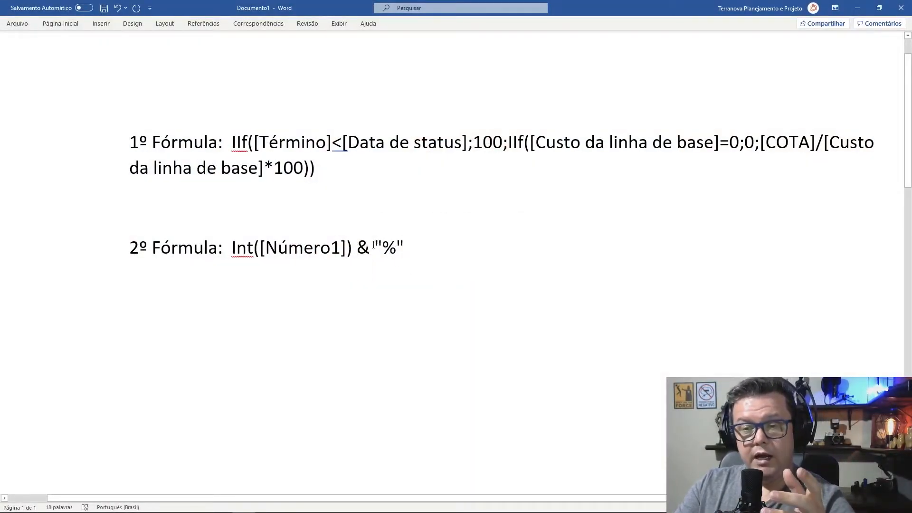
drag(379, 244, 386, 249)
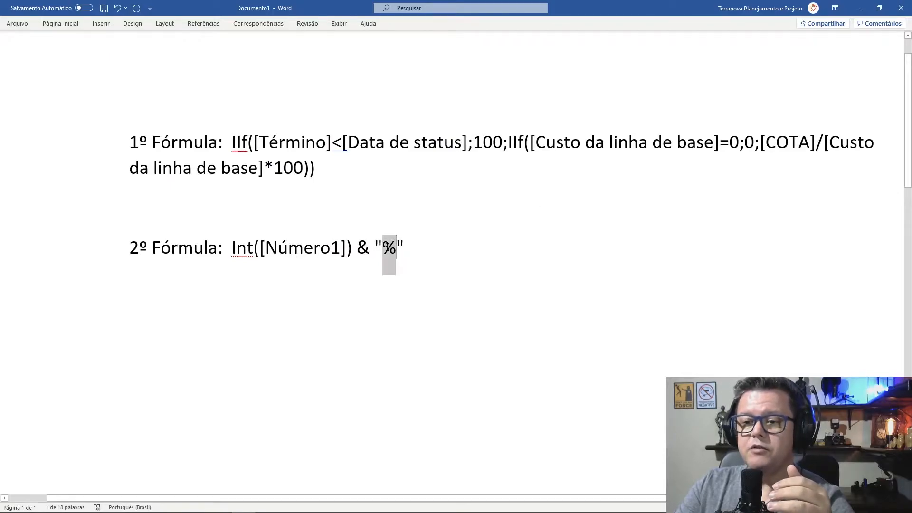
click(385, 251)
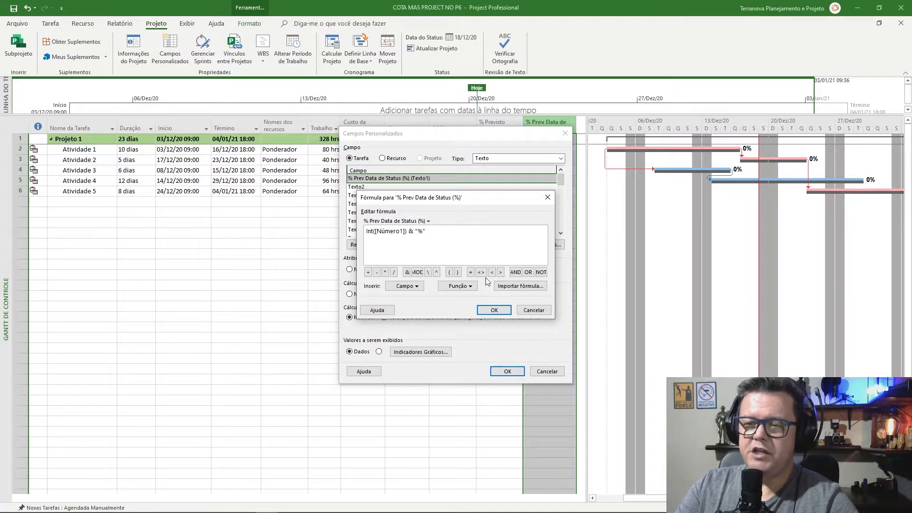
Step: Accept the formula and custom-field settings in Project, and compare the % Previsto Data Date and % Prev Data de Status (%) columns across all rows
click(492, 310)
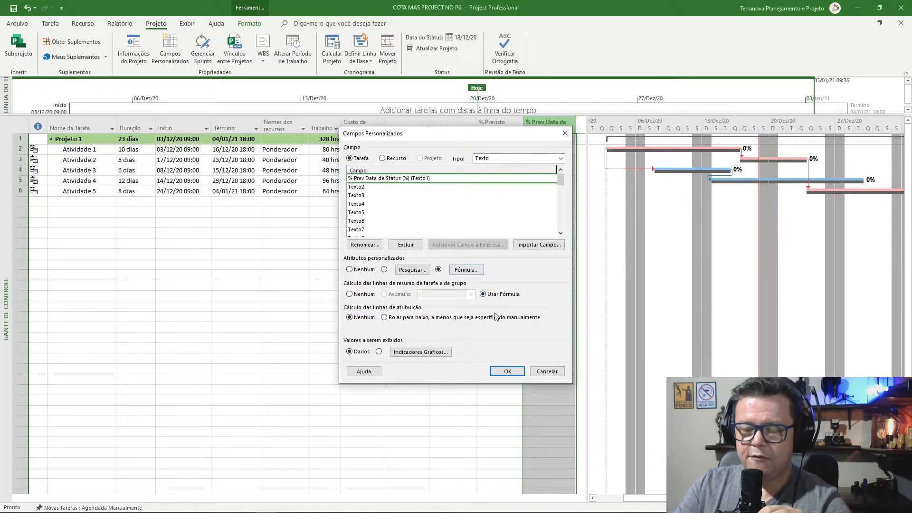
click(507, 371)
click(556, 187)
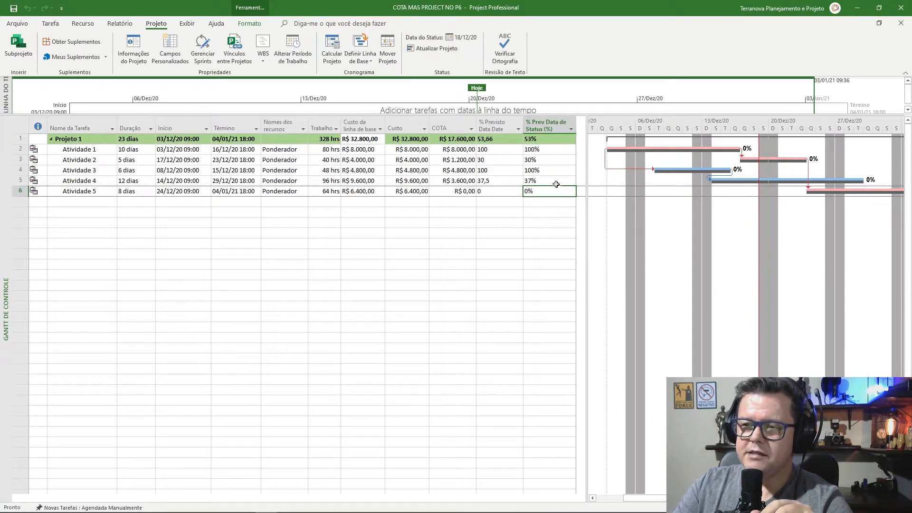
click(546, 147)
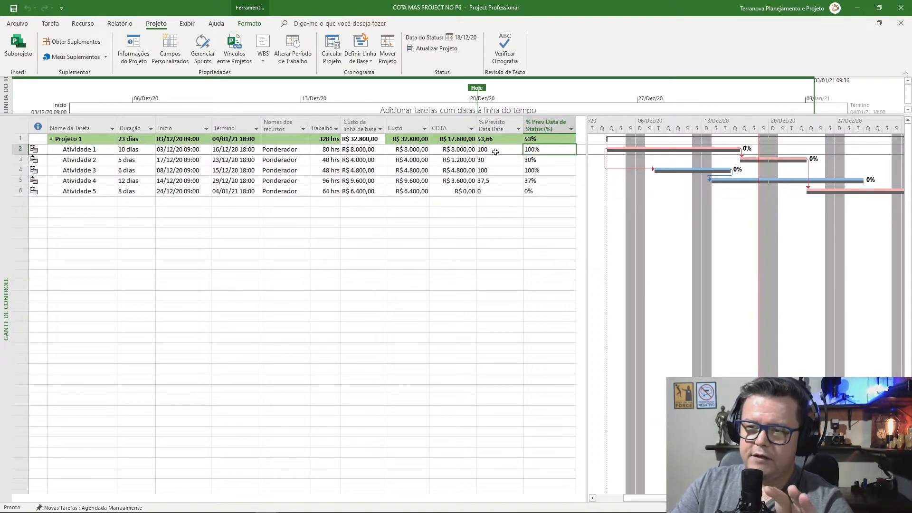
drag(492, 139, 494, 190)
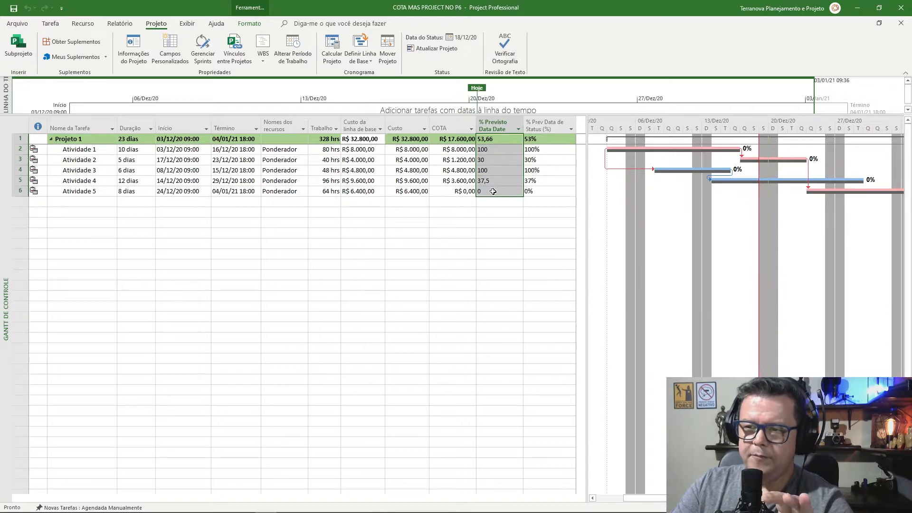
drag(553, 139, 551, 193)
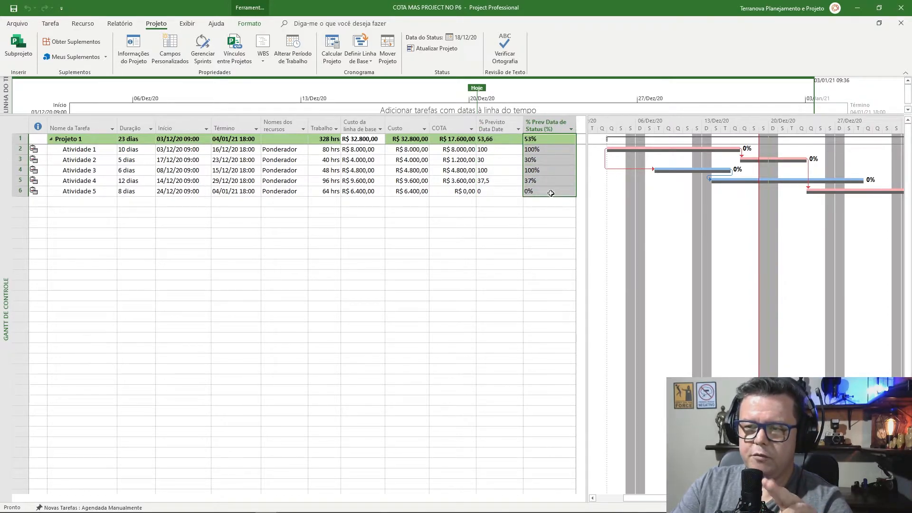
Step: Compare the decimal and whole-number planned percentages of Atividade 4 and the Projeto 1 summary row
click(501, 181)
click(541, 181)
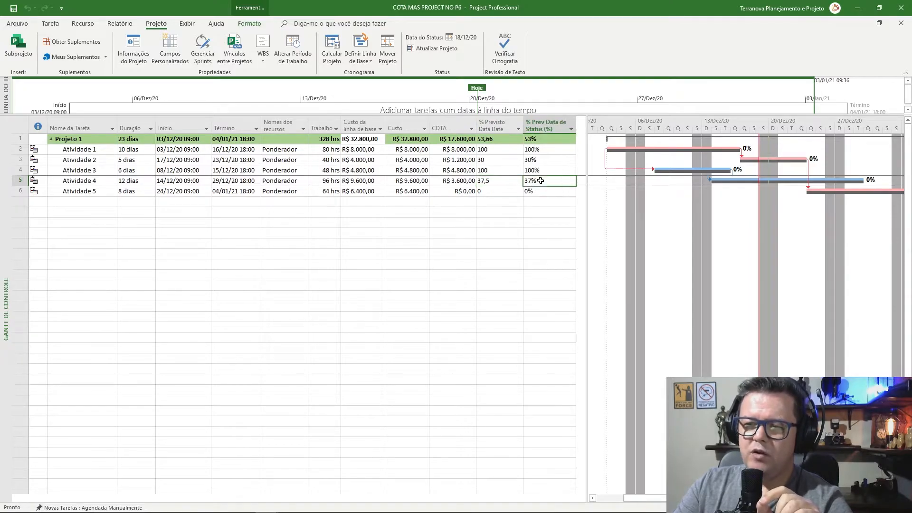
click(510, 180)
click(533, 180)
click(507, 141)
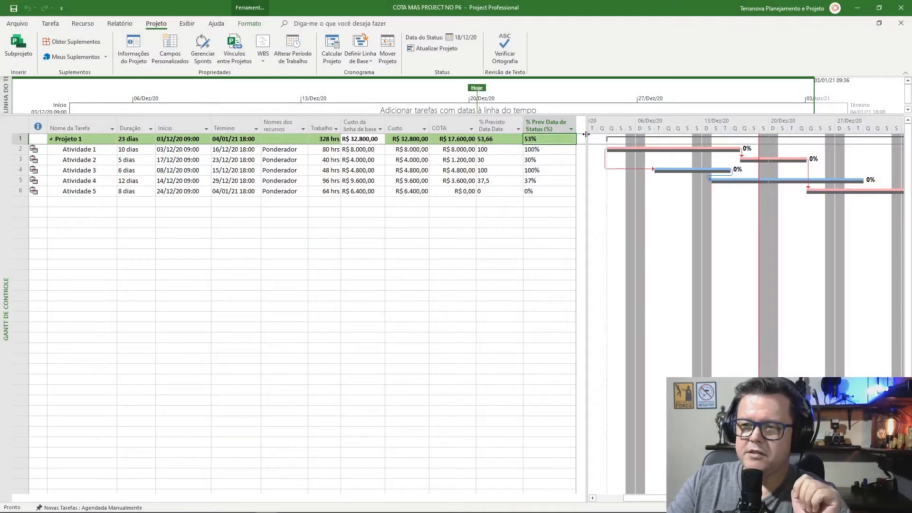
Step: Widen the task table and rename the custom text field Texto2 as "Com % completo"
drag(590, 118, 643, 118)
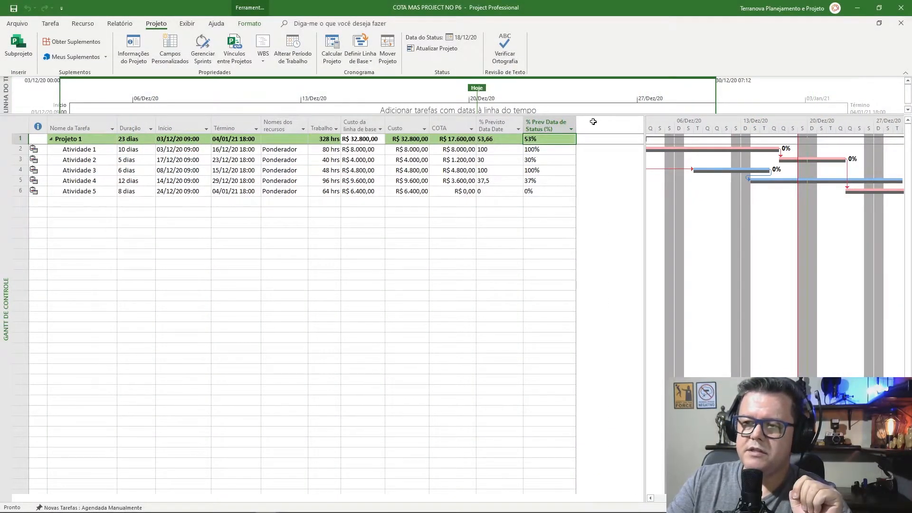
right_click(536, 125)
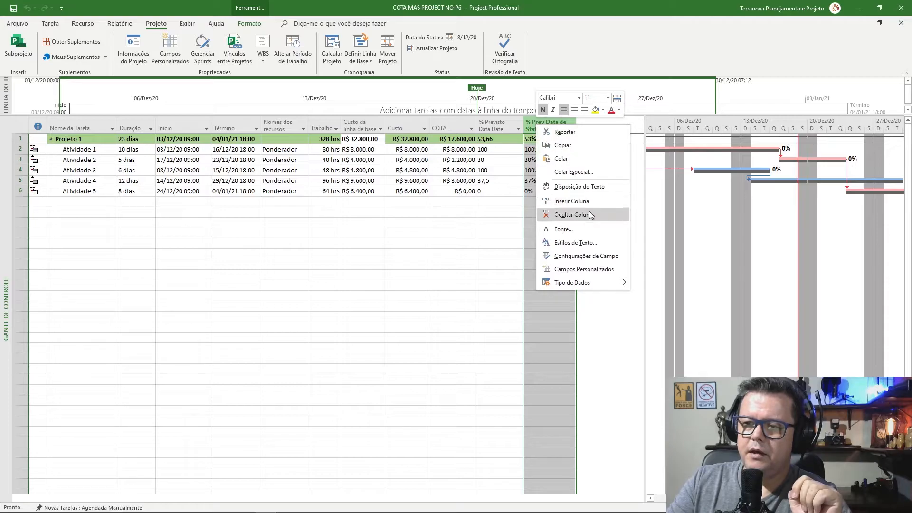
click(591, 274)
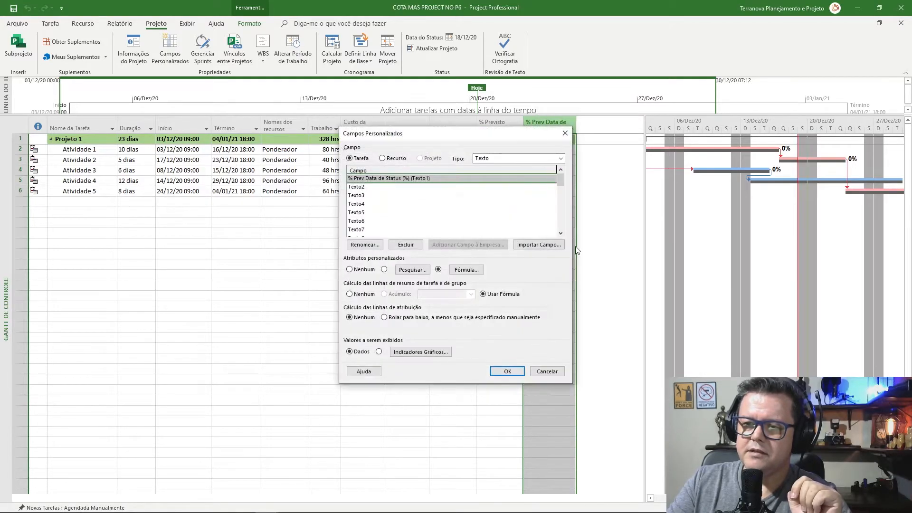
click(363, 187)
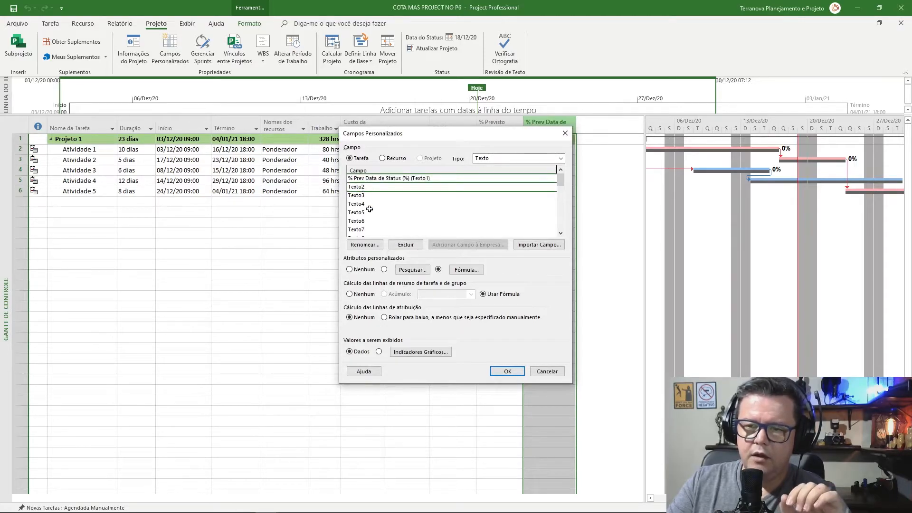
click(360, 246)
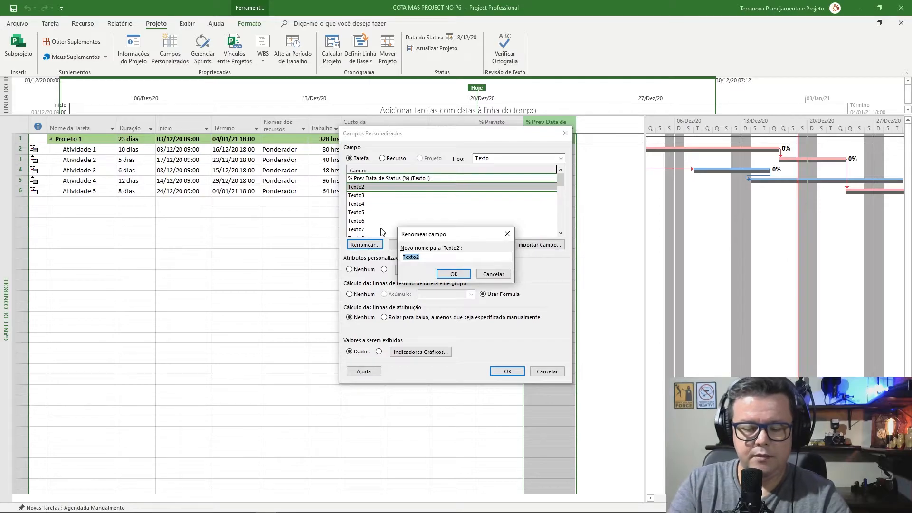
text(Cpm)
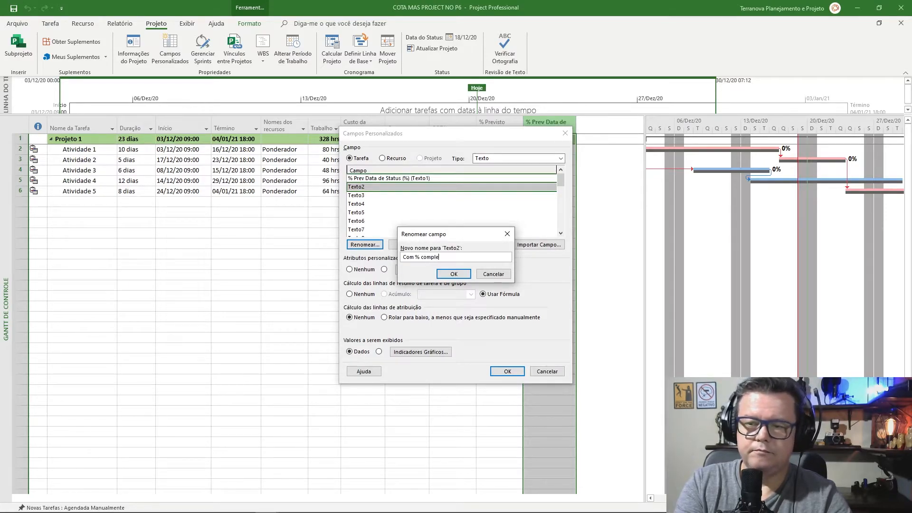
click(459, 276)
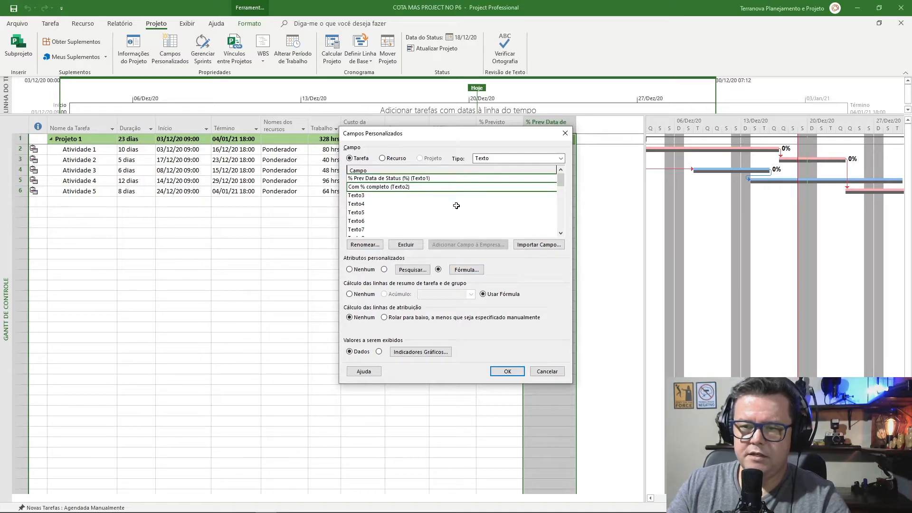
Step: Replace the formula of the Com % completo field with [% Previsto Data Date] & "%" and accept the custom-field settings
click(465, 269)
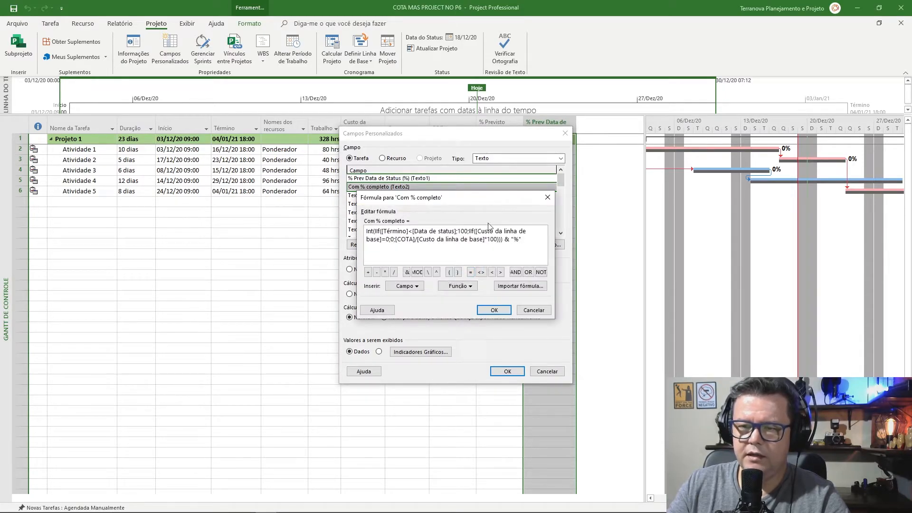
drag(521, 240, 309, 217)
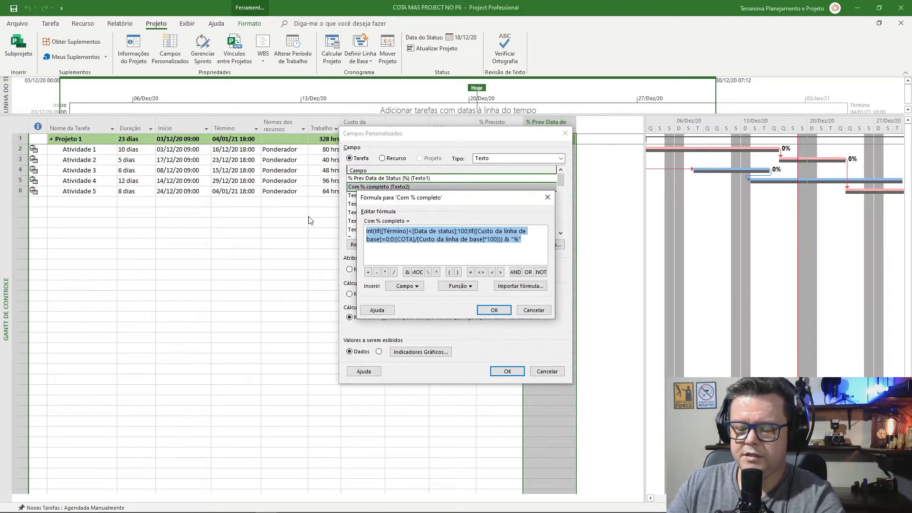
key(Delete)
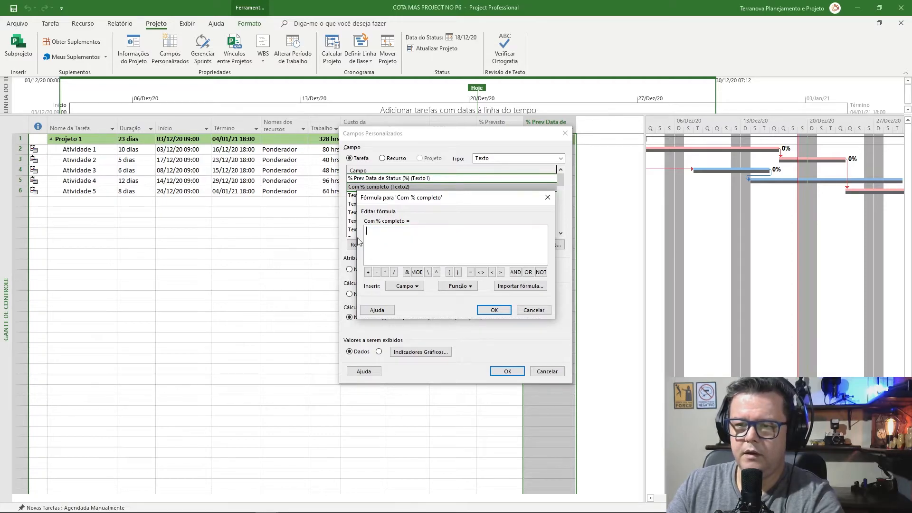
click(418, 287)
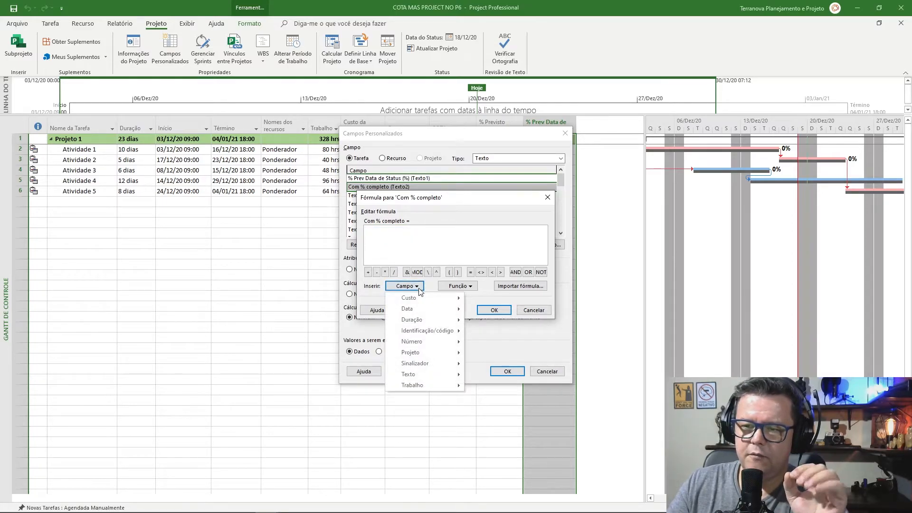
mouse_move(421, 300)
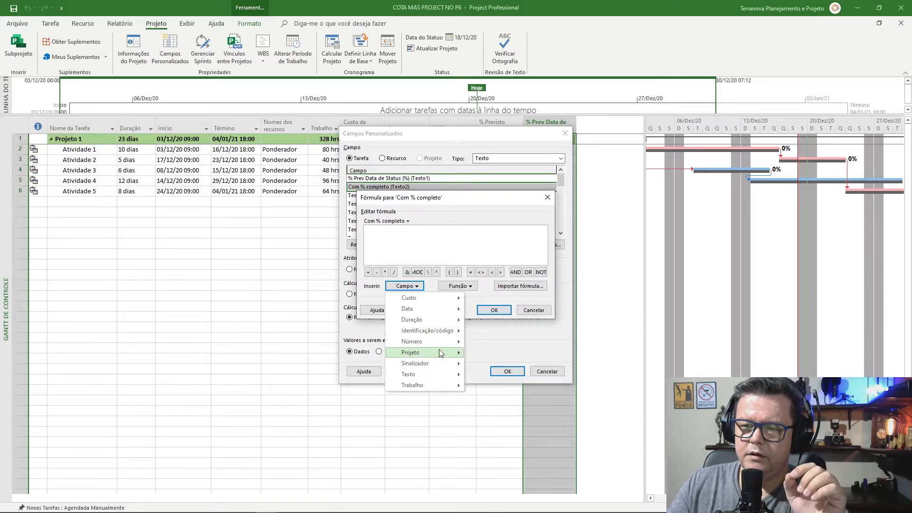
mouse_move(442, 342)
mouse_move(590, 389)
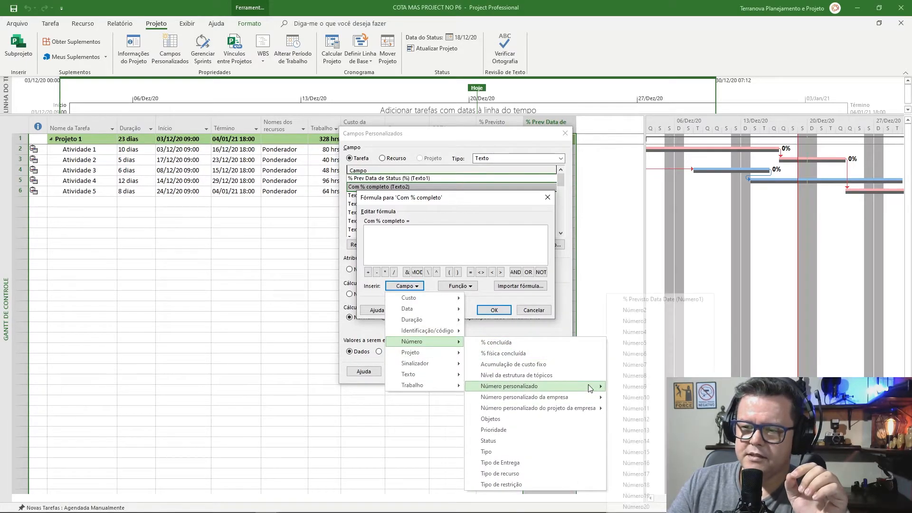
click(684, 300)
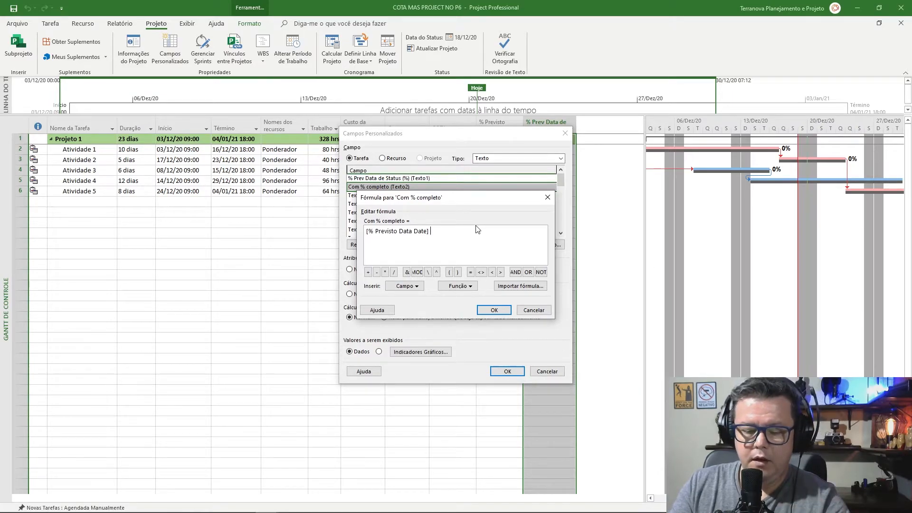
text(& "%)
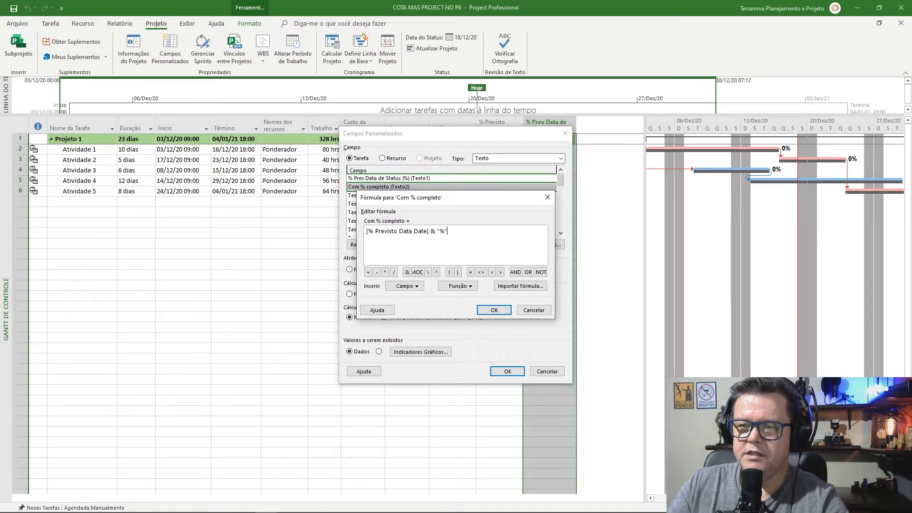
click(494, 310)
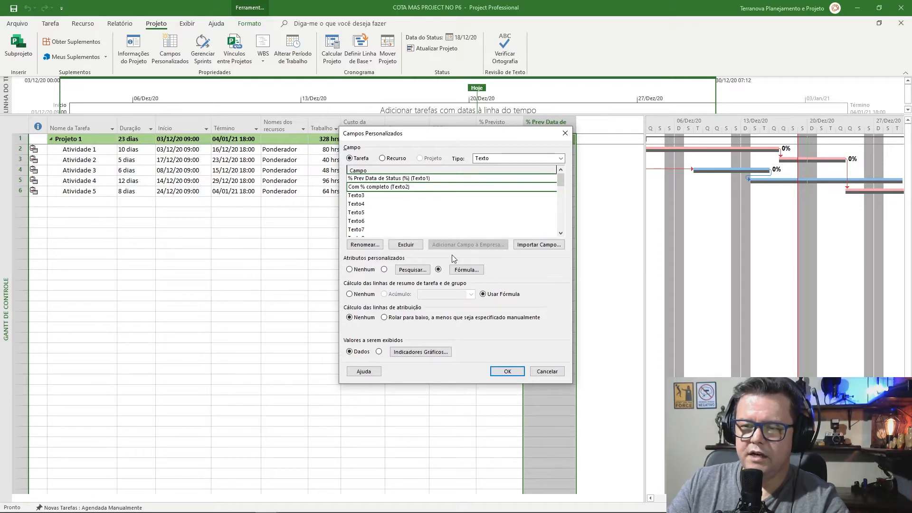
click(507, 371)
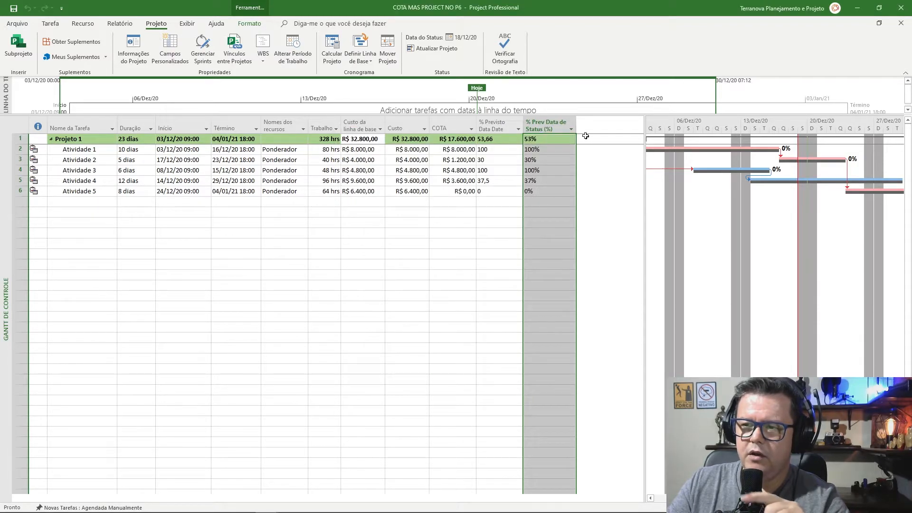
Step: Insert the Com % completo (Texto2) column before % Prev Data de Status (%) and widen it enough to show the full summary value
right_click(558, 128)
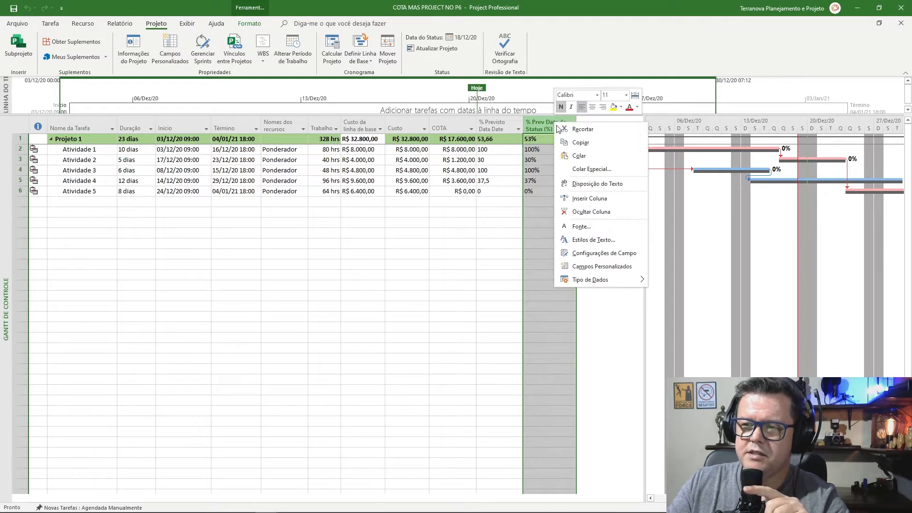
click(589, 198)
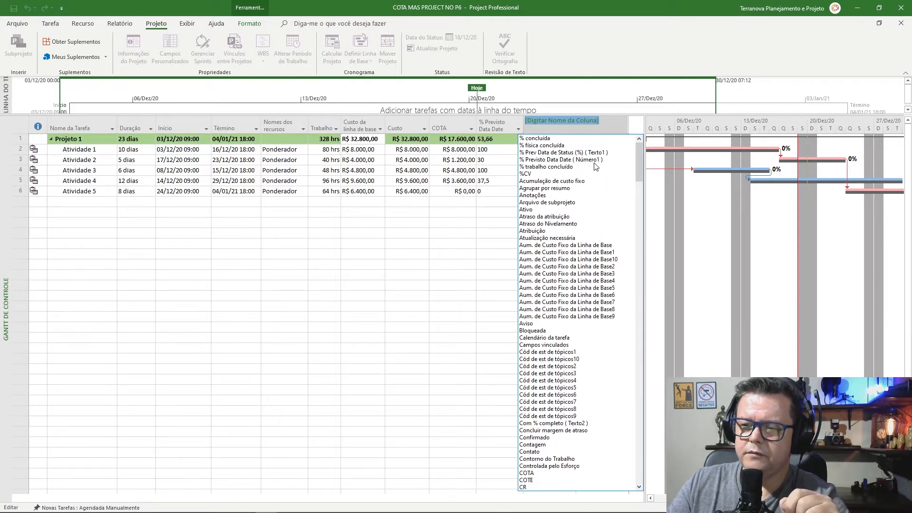
click(549, 424)
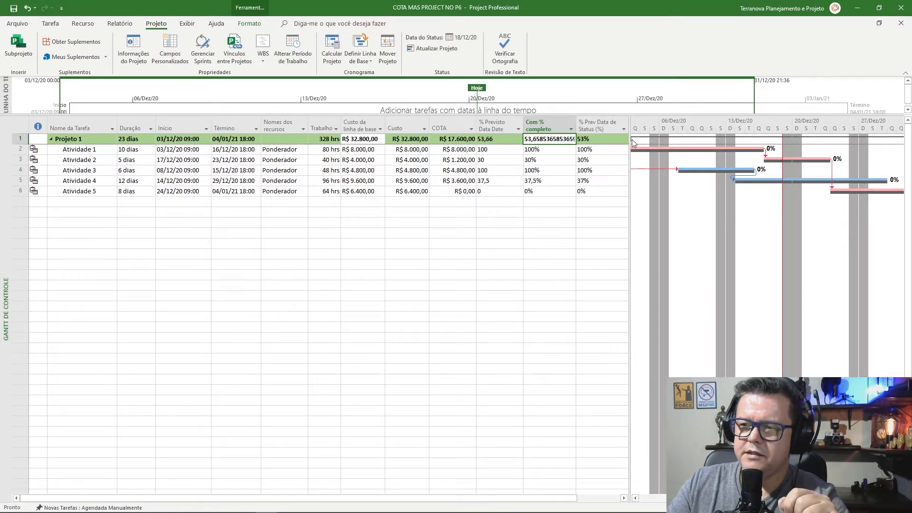
drag(629, 135, 678, 134)
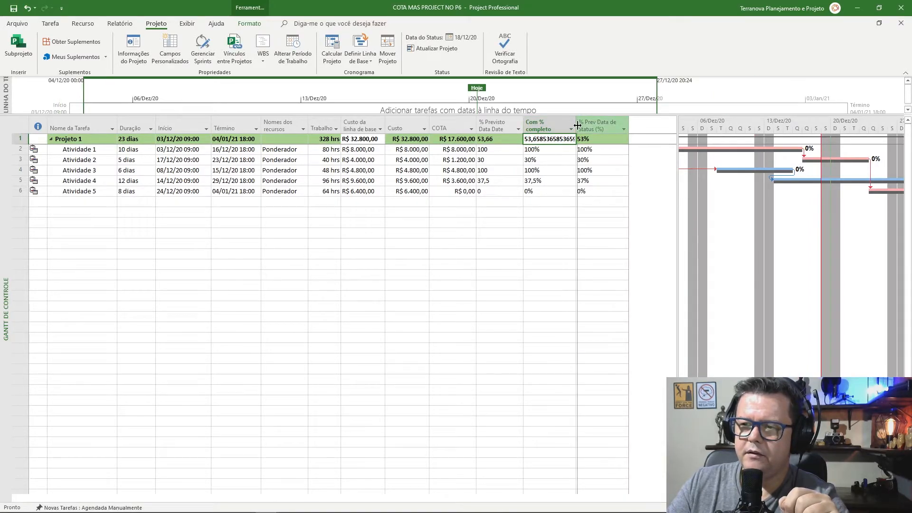
drag(615, 121, 613, 123)
click(636, 125)
click(526, 137)
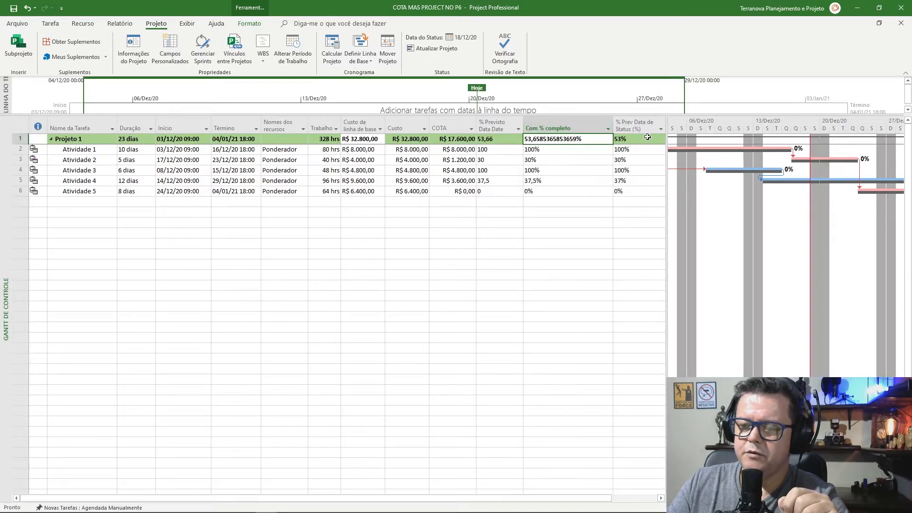
Step: Move the % Prev Data de Status (%) column in front of the Com % completo column
click(643, 128)
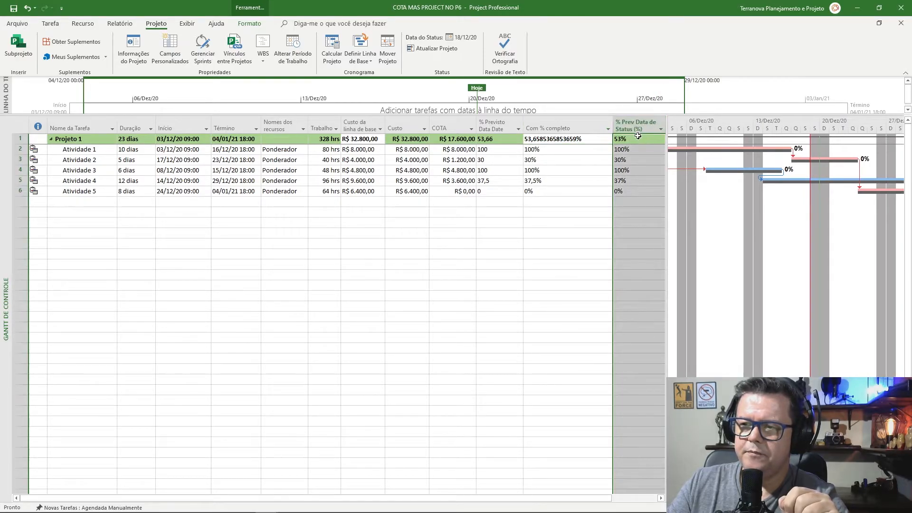
click(525, 138)
click(627, 131)
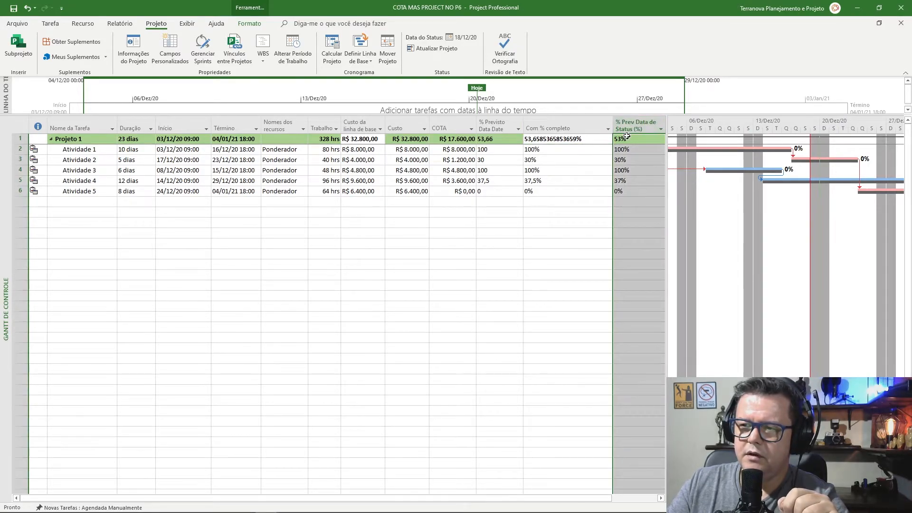
drag(628, 134, 503, 137)
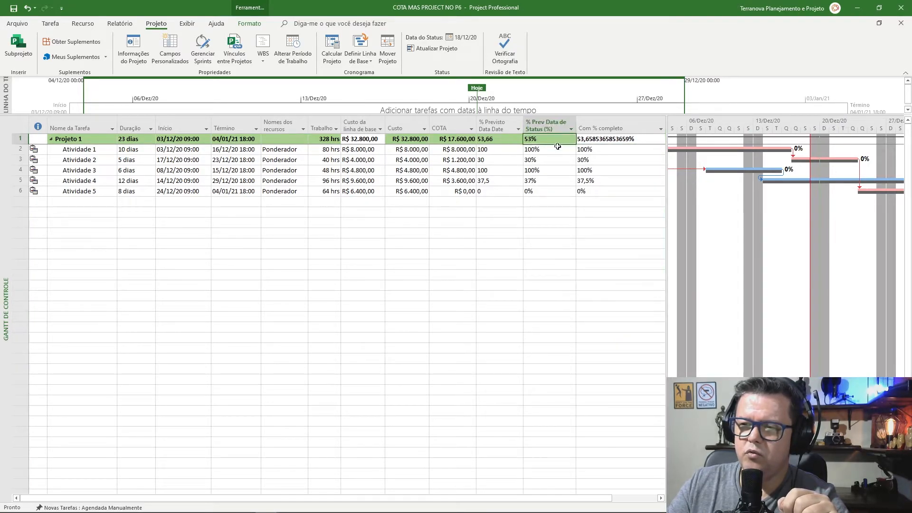
Step: Examine the Custo values of Atividade 1 to Atividade 4 against Atividade 4's COTA and Com % completo values
drag(667, 128, 715, 128)
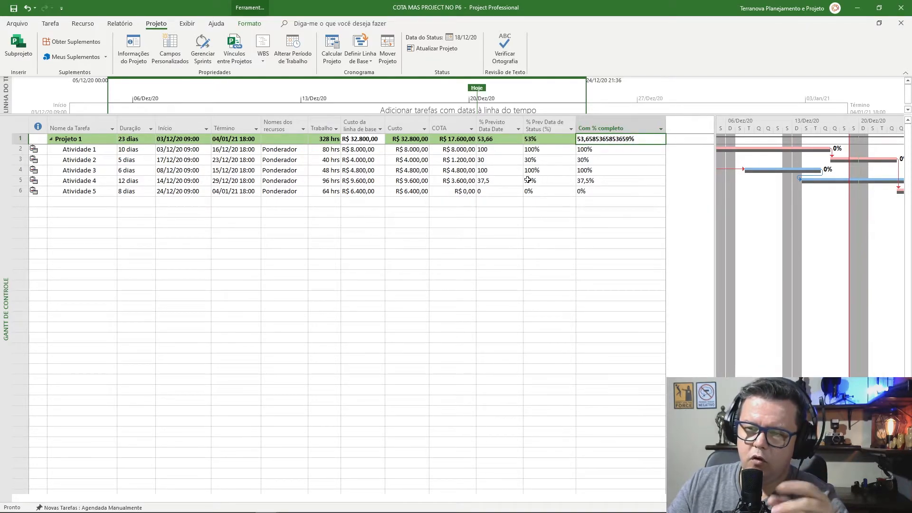
click(460, 181)
click(412, 181)
click(409, 170)
click(409, 162)
click(408, 150)
click(411, 167)
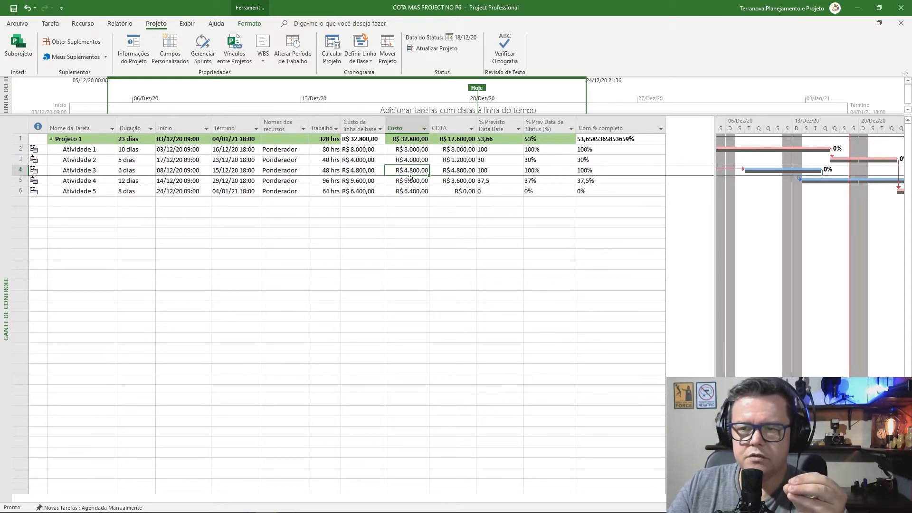
click(411, 178)
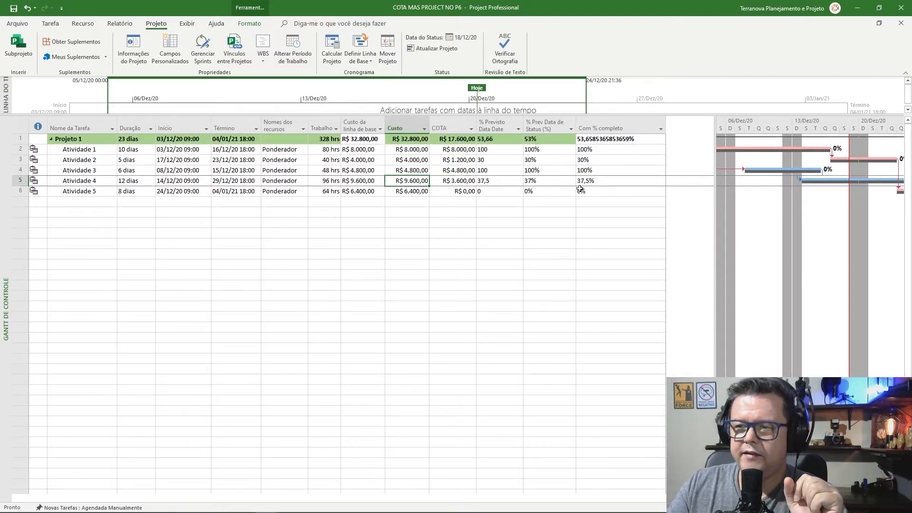
click(608, 180)
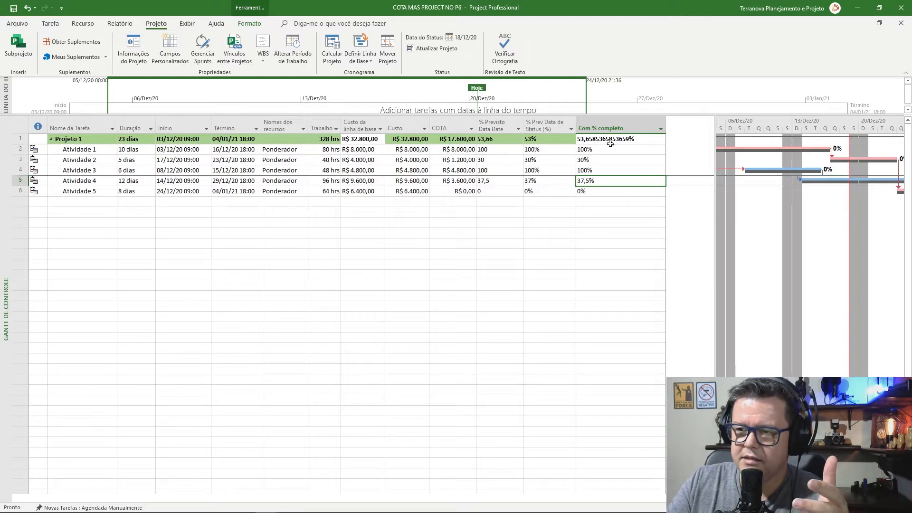
Step: Narrow the Com % completo column slightly and review its values from the Projeto 1 summary down to Atividade 4
drag(667, 125, 649, 126)
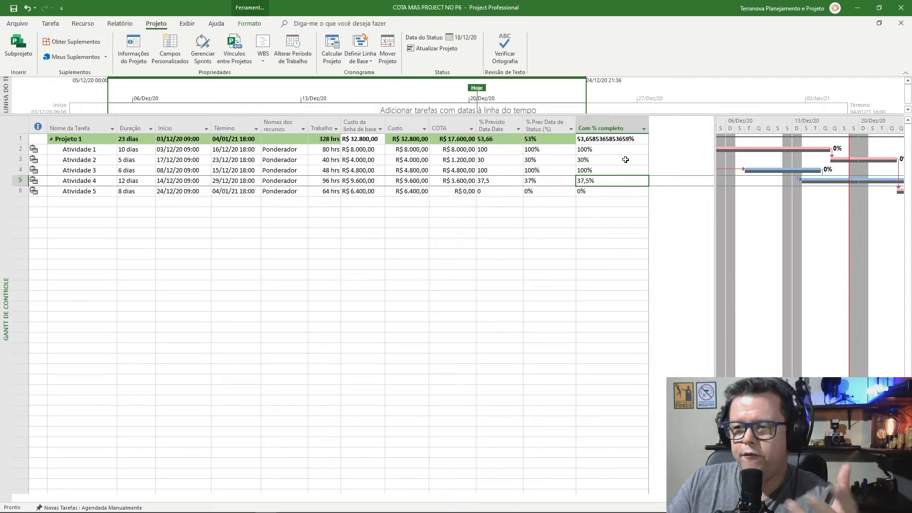
click(635, 139)
click(613, 150)
click(605, 161)
click(604, 172)
click(605, 181)
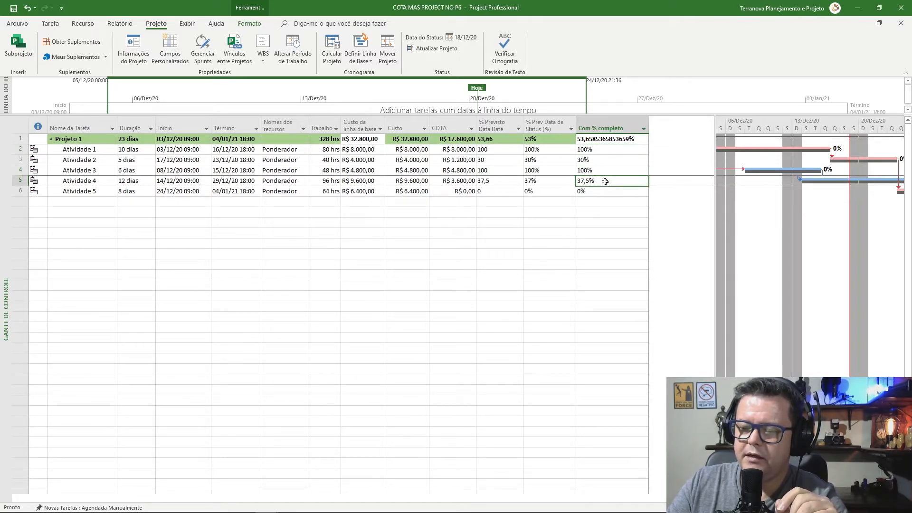
Step: Review the activities' Custo, Custo da linha de base and Trabalho values, ending on Atividade 4's Com % completo value
drag(402, 151, 403, 190)
drag(357, 151, 346, 193)
drag(327, 160, 327, 198)
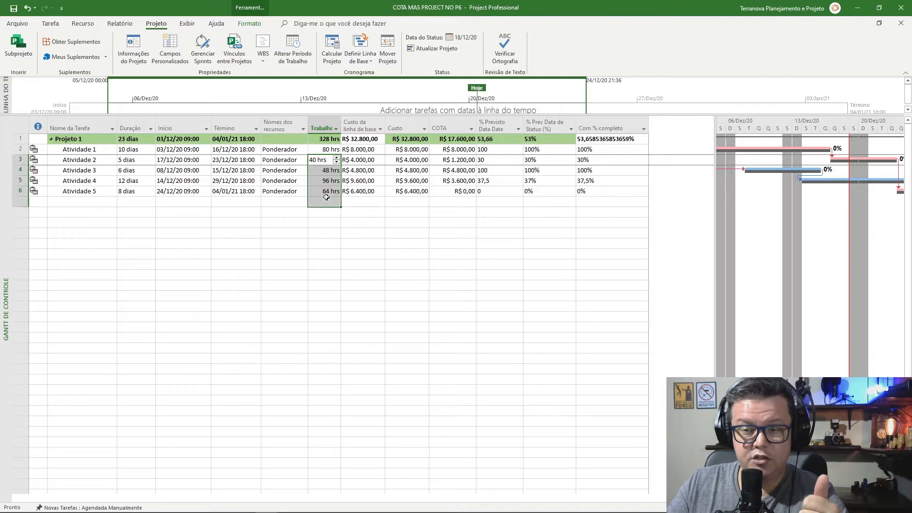
click(599, 183)
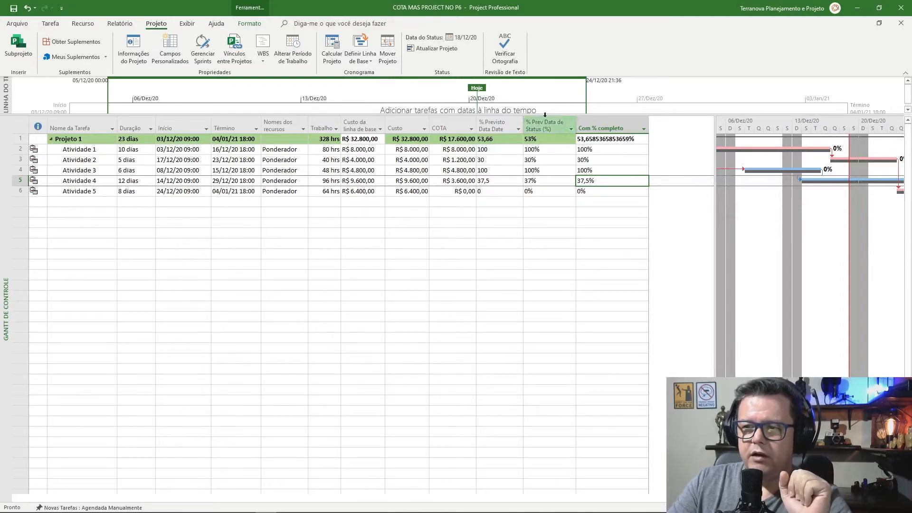
Step: Rename the custom text field Texto3 as "% Prev com duas casas decimas"
right_click(611, 127)
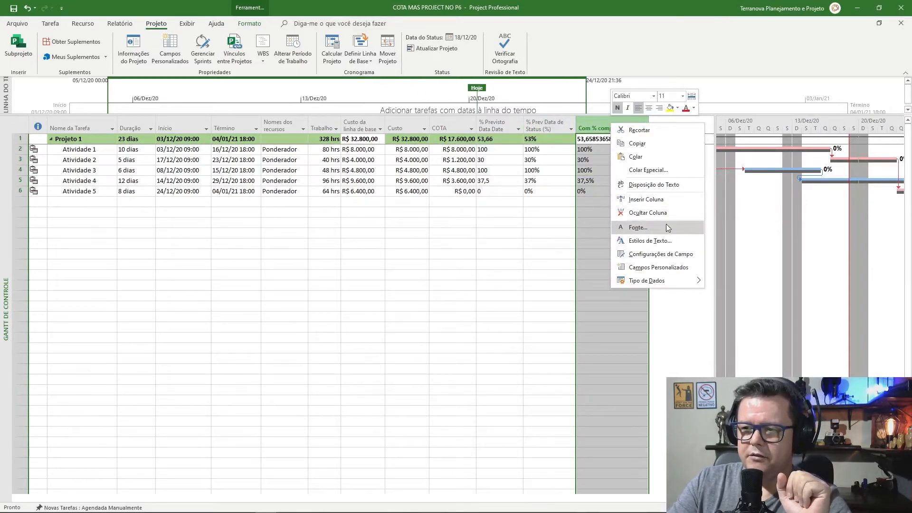
click(679, 267)
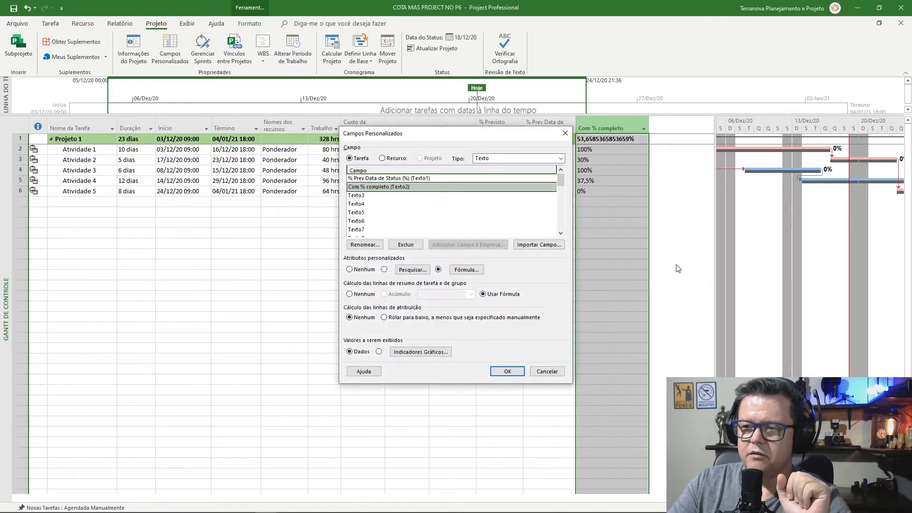
click(362, 195)
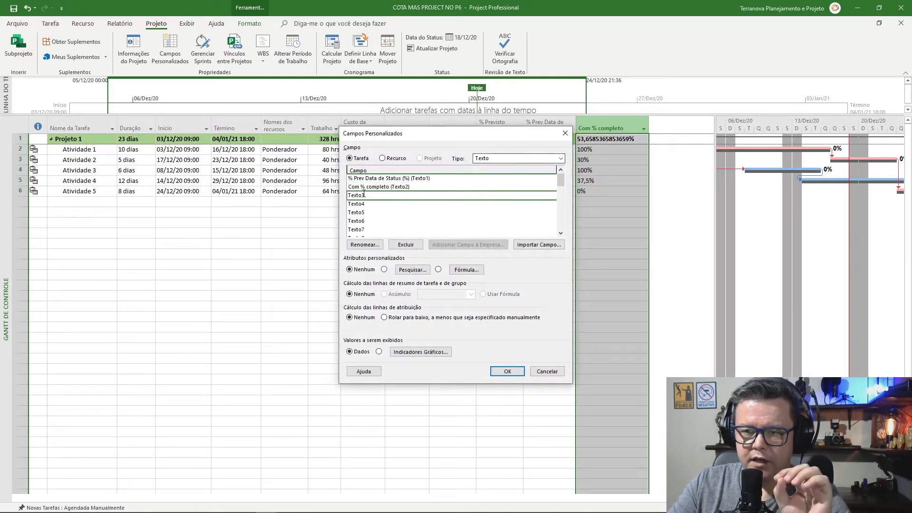
click(365, 245)
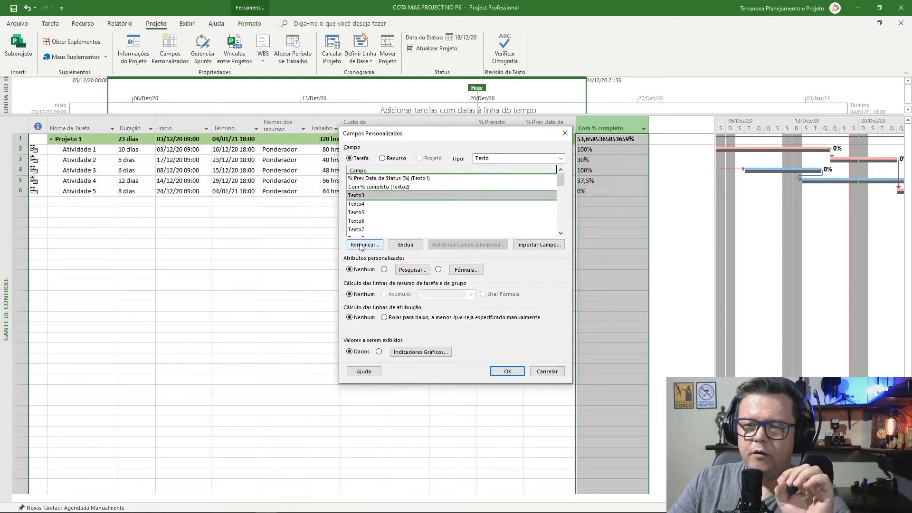
text(% Prev com duas casas decimas)
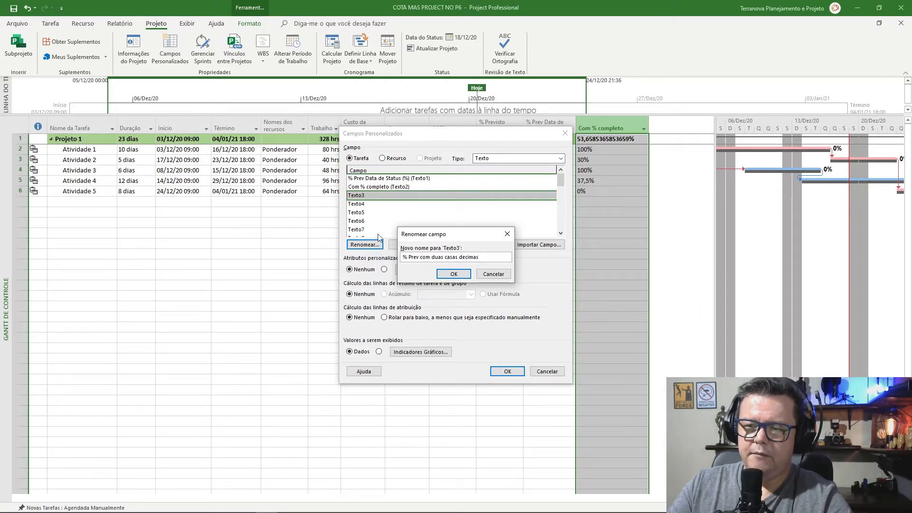
click(454, 274)
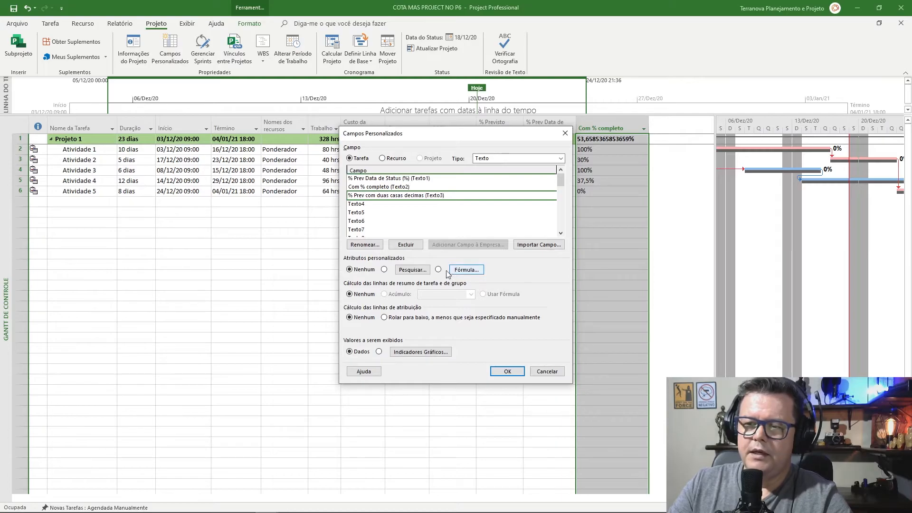
Step: Enable a formula for the "% Prev com duas casas decimas" (Texto3) field and insert the Left( cadeia; comprimento ) text function into it
click(438, 269)
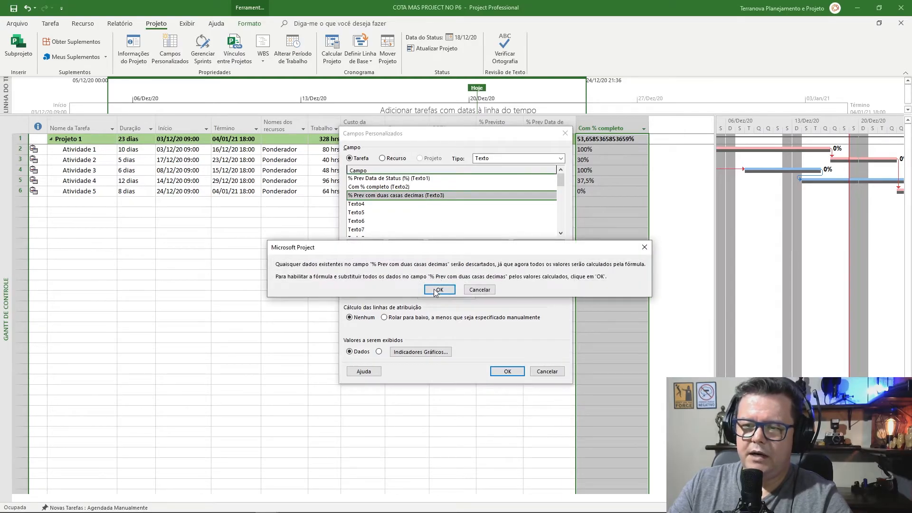
click(436, 291)
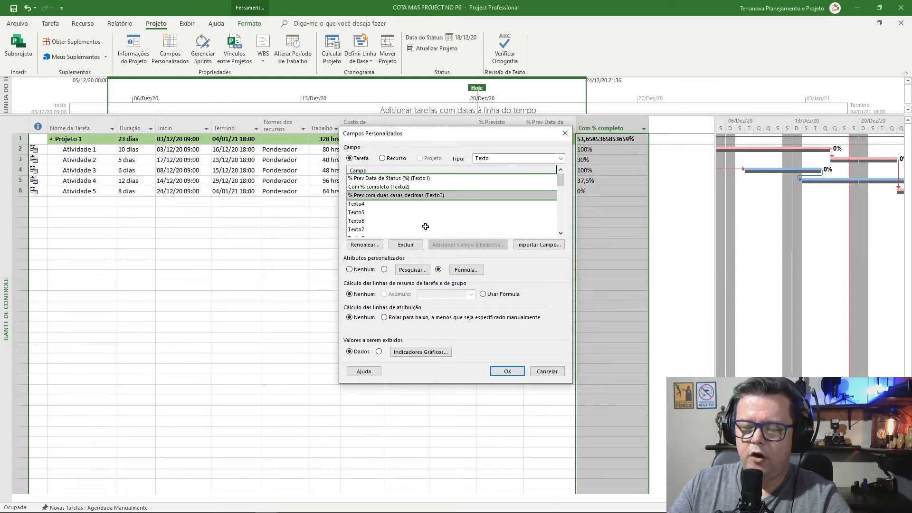
click(472, 273)
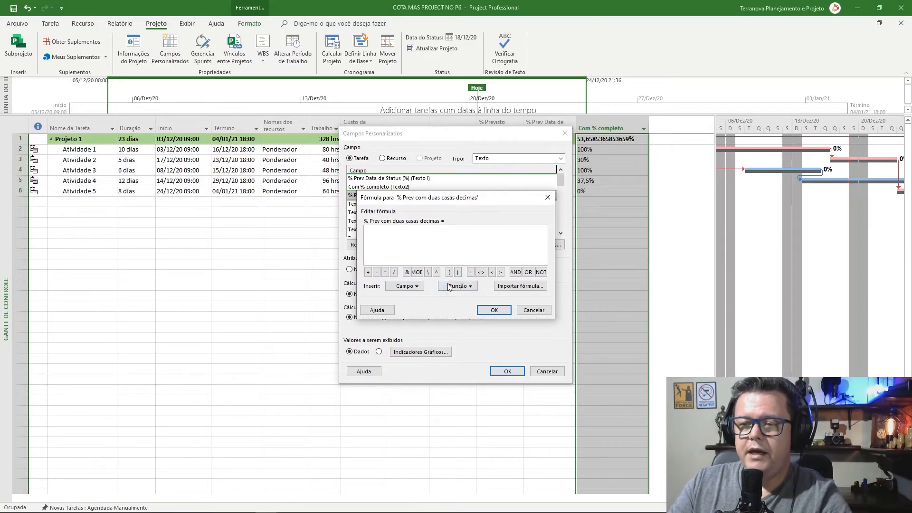
click(473, 289)
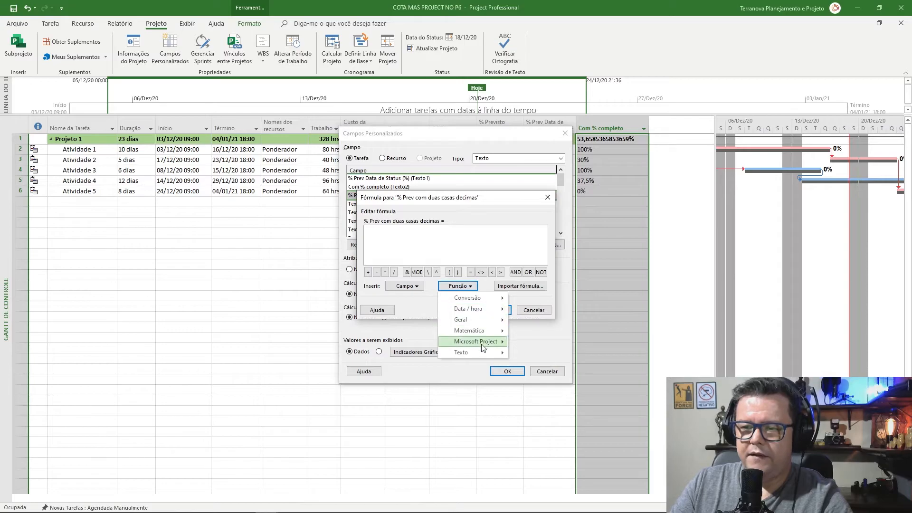
mouse_move(480, 354)
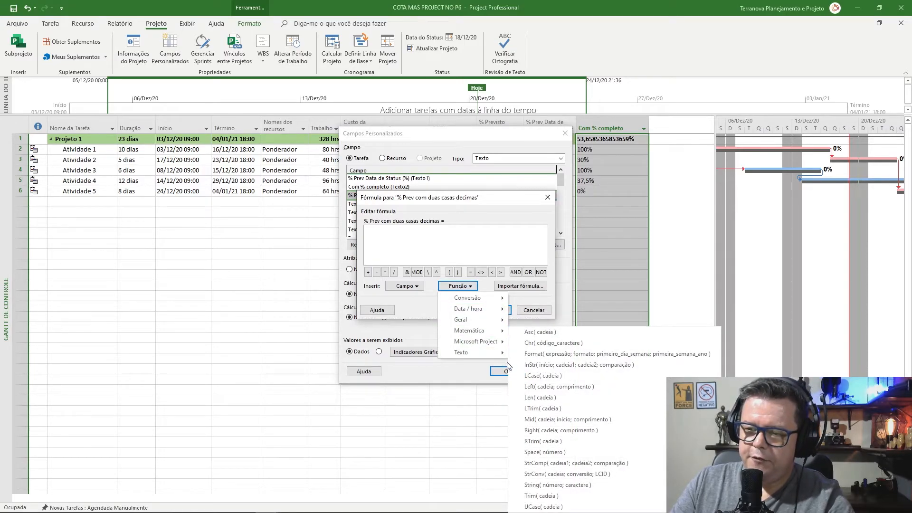
click(565, 389)
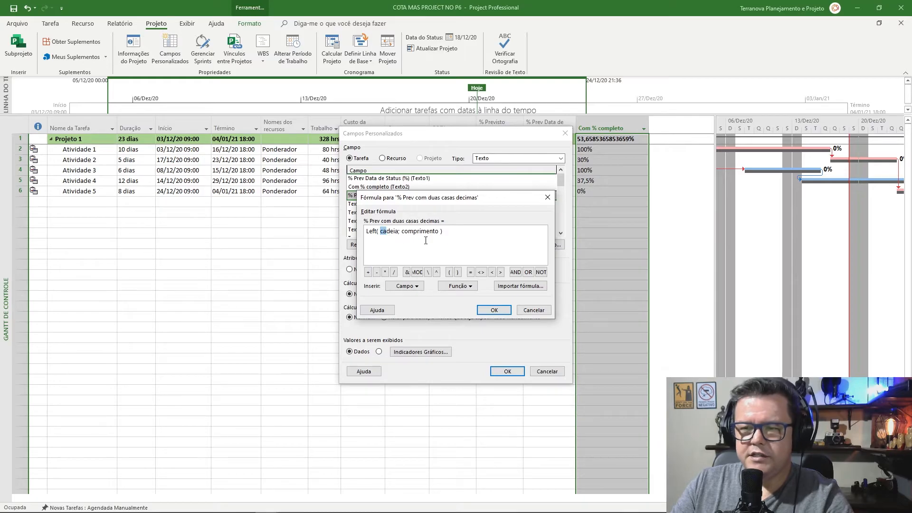
Step: Copy the Left function template into the Word document as a new entry labelled "3º Fórmula:" below the second formula
drag(458, 236, 358, 233)
key(ctrl+c)
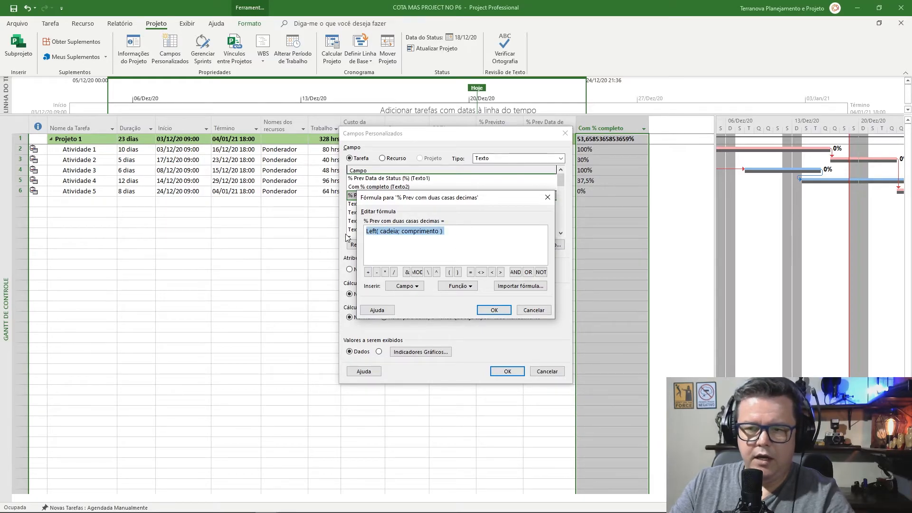
key(alt+Tab)
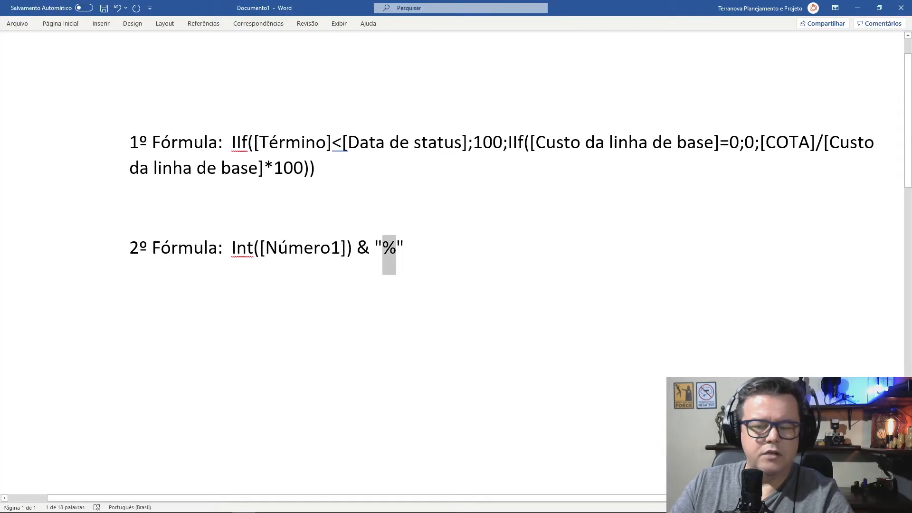
click(435, 240)
key(Return)
key(Return)
key(Return)
text(3)
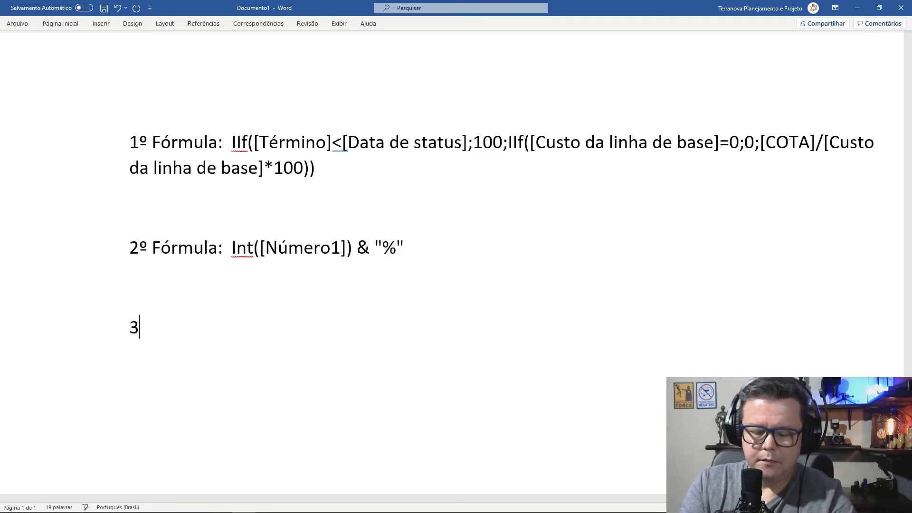
text(º F)
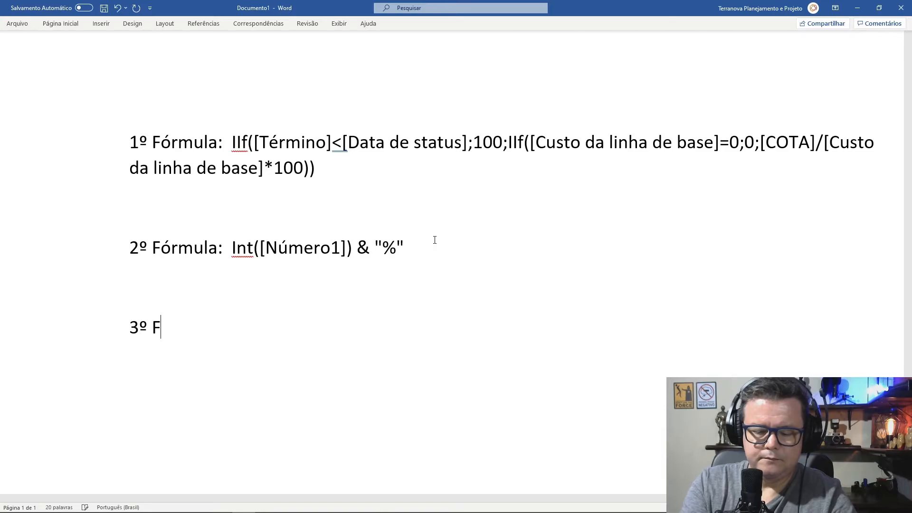
text(órmula:)
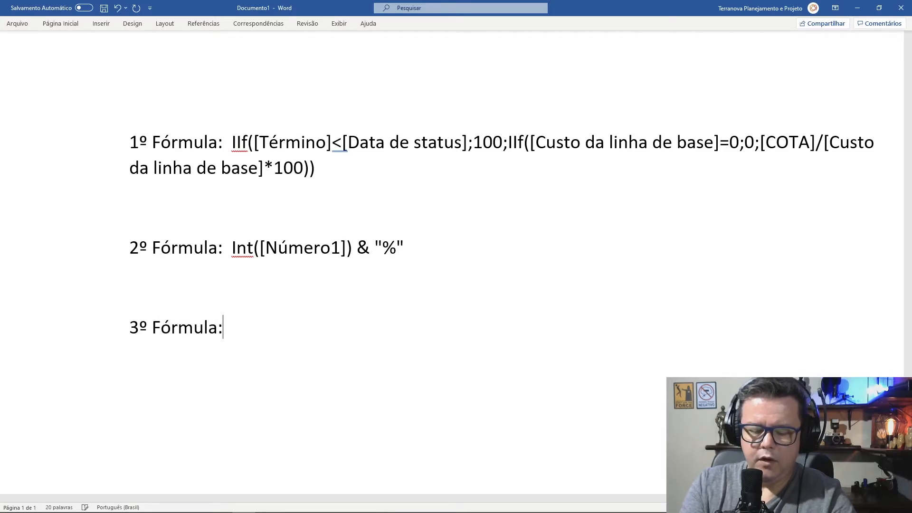
key(ctrl+v)
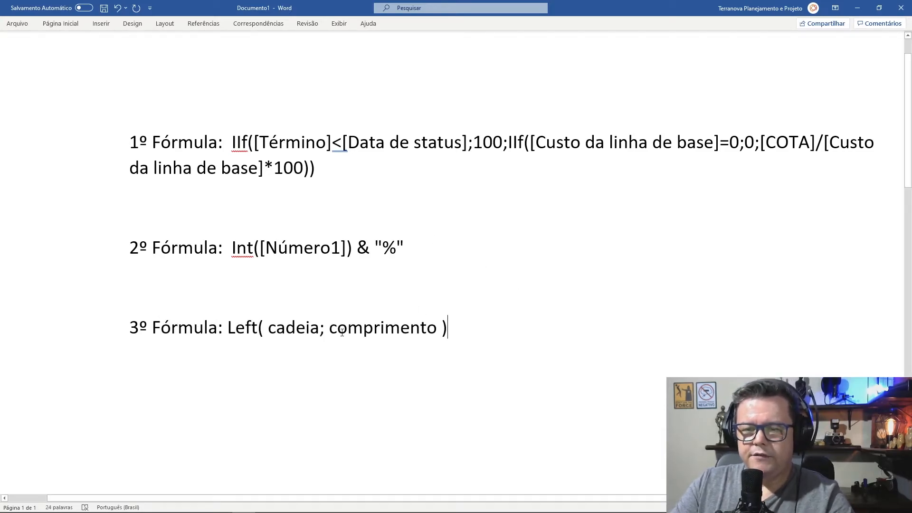
Step: Compare the Left function's arguments with the first formula, and duplicate the Left( cadeia; comprimento ) template on the line below the 3º Fórmula entry
drag(268, 329, 320, 329)
drag(315, 170, 243, 140)
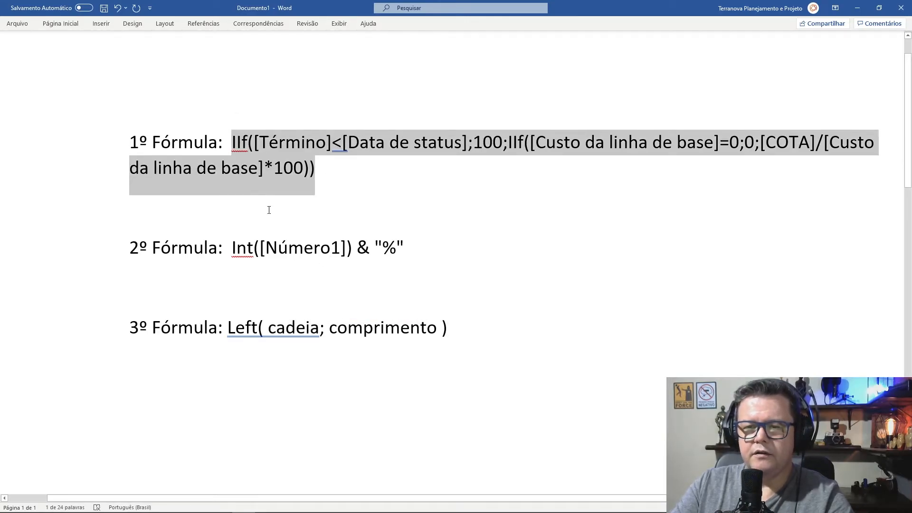
drag(328, 329, 442, 324)
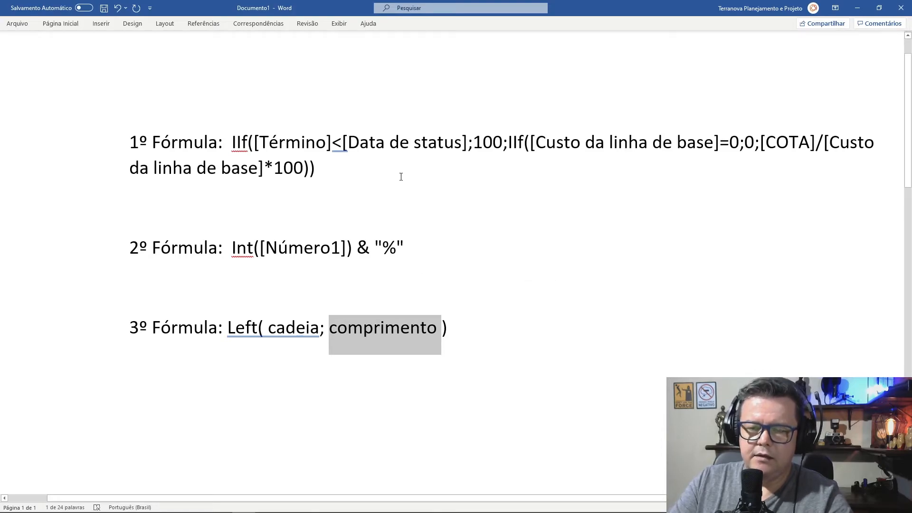
click(371, 173)
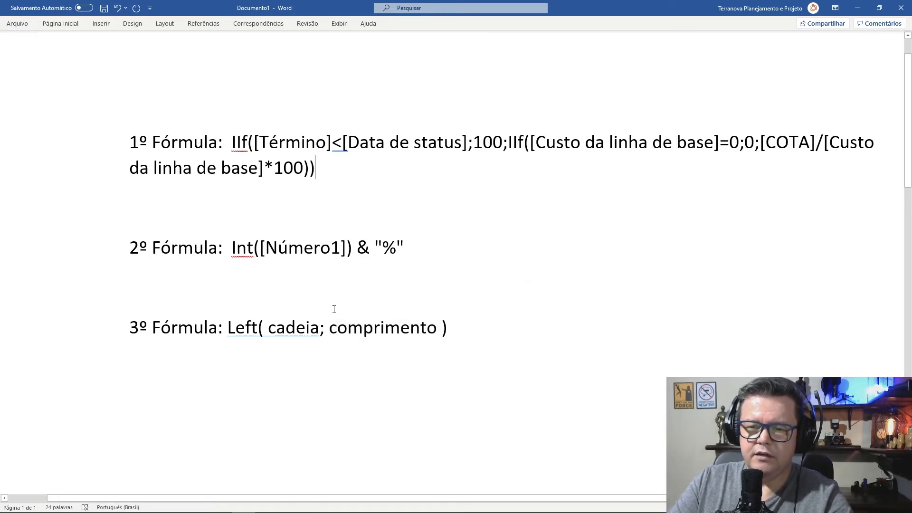
drag(456, 340, 240, 336)
key(ctrl+c)
click(479, 327)
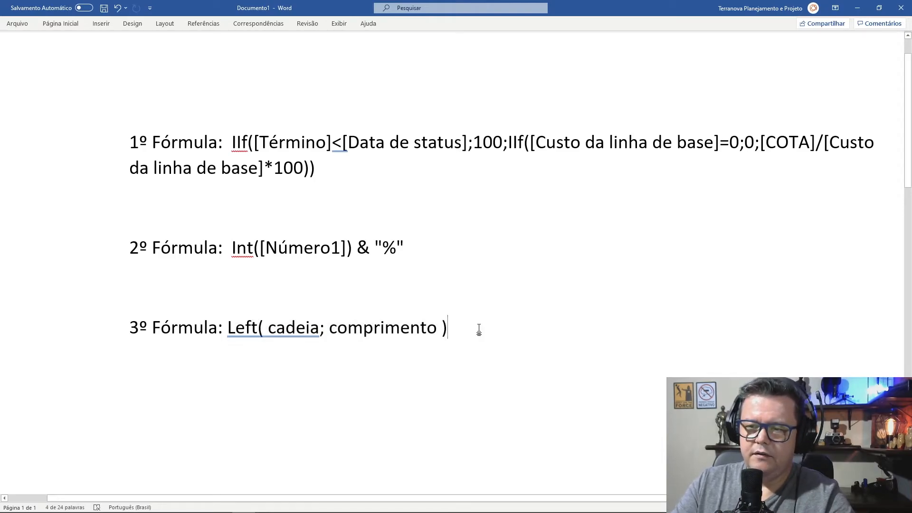
key(Return)
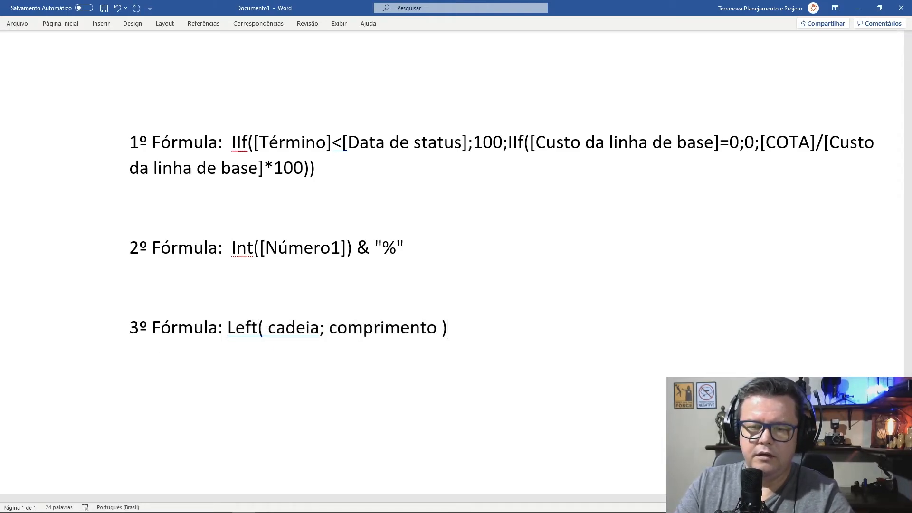
key(ctrl+Return)
scroll(295, 81, up, 3)
scroll(326, 164, up, 5)
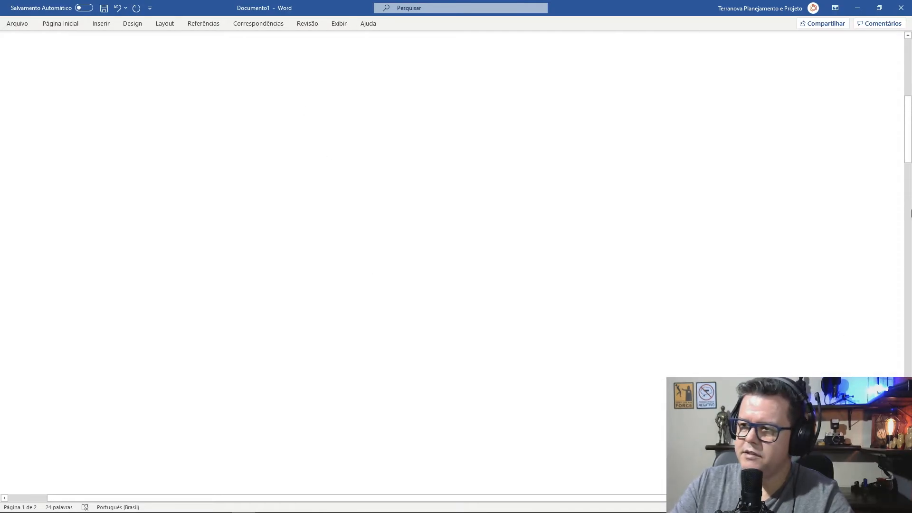
drag(908, 139, 900, 69)
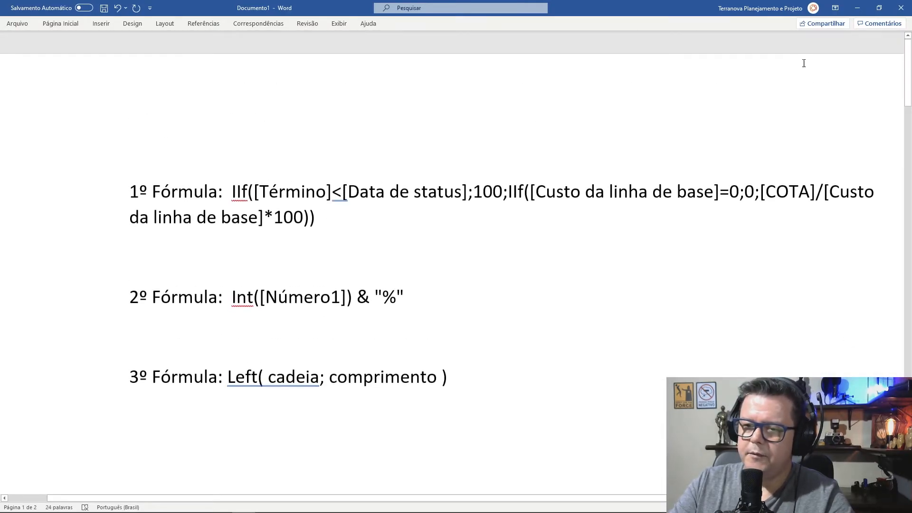
click(199, 403)
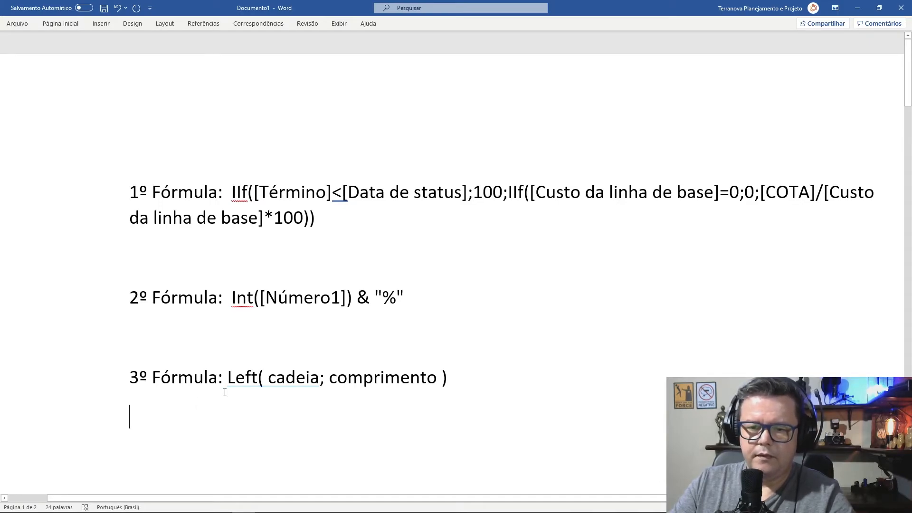
key(ctrl+v)
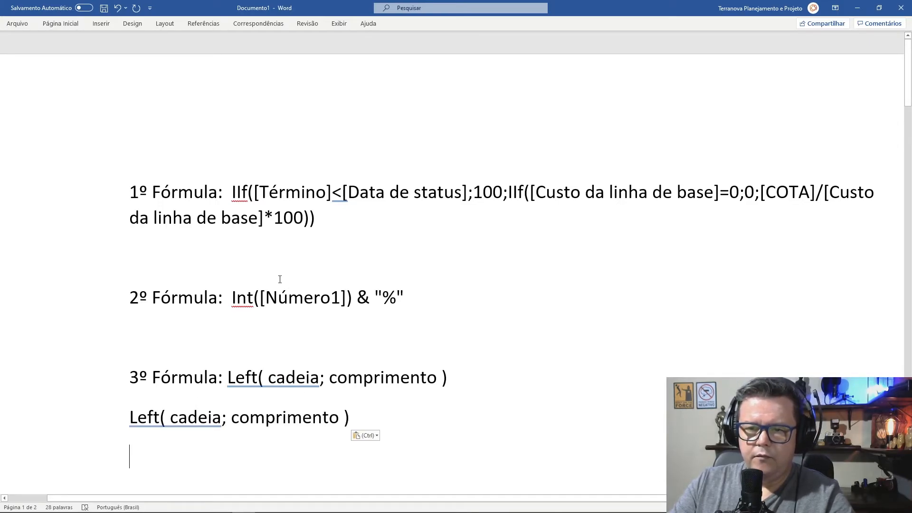
Step: In the duplicated Left template, replace cadeia with the complete first IIf formula and comprimento with 5
drag(325, 228, 237, 195)
key(ctrl+c)
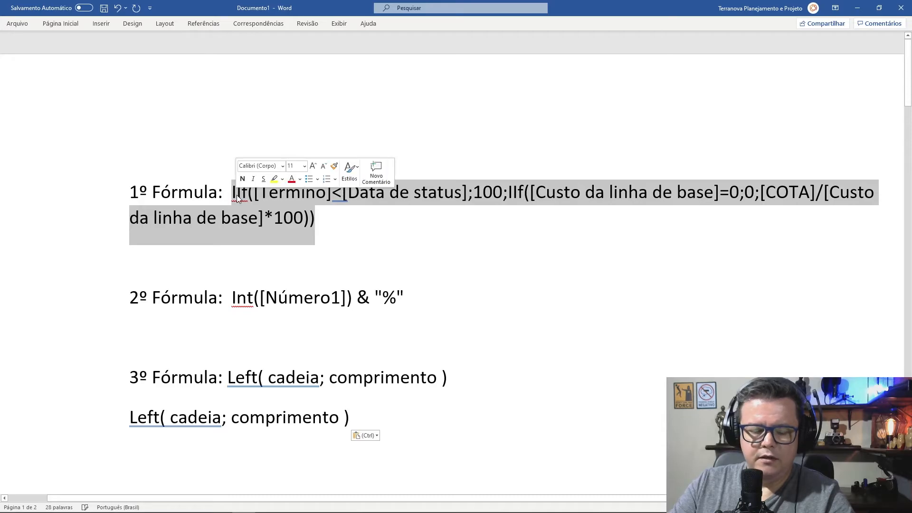
drag(170, 419, 221, 420)
key(ctrl+v)
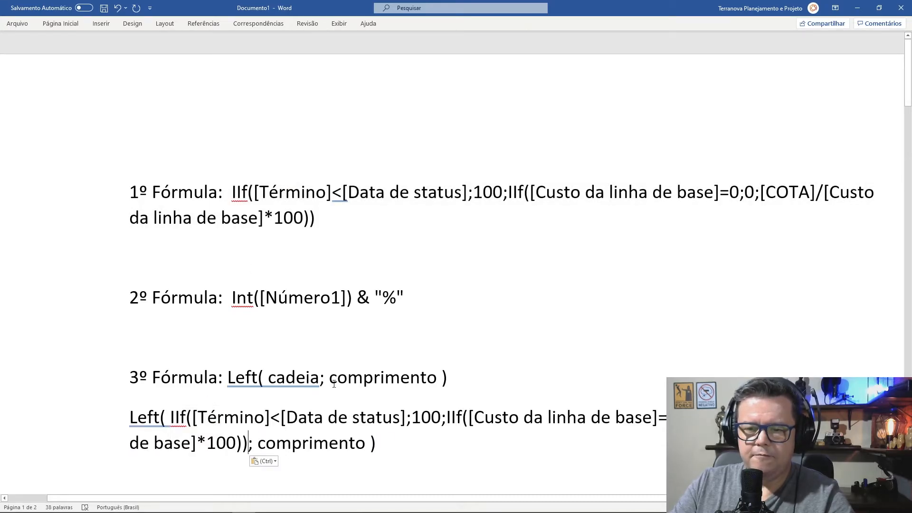
scroll(334, 384, down, 4)
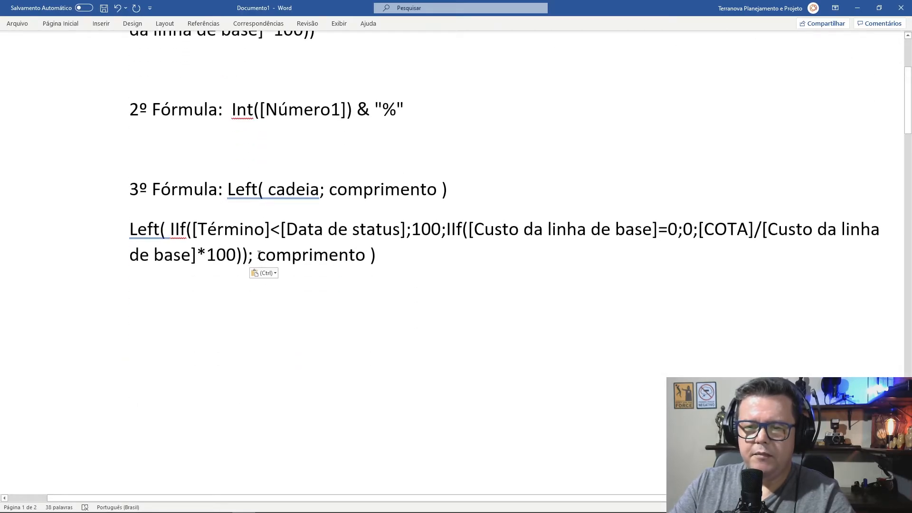
drag(274, 259, 368, 263)
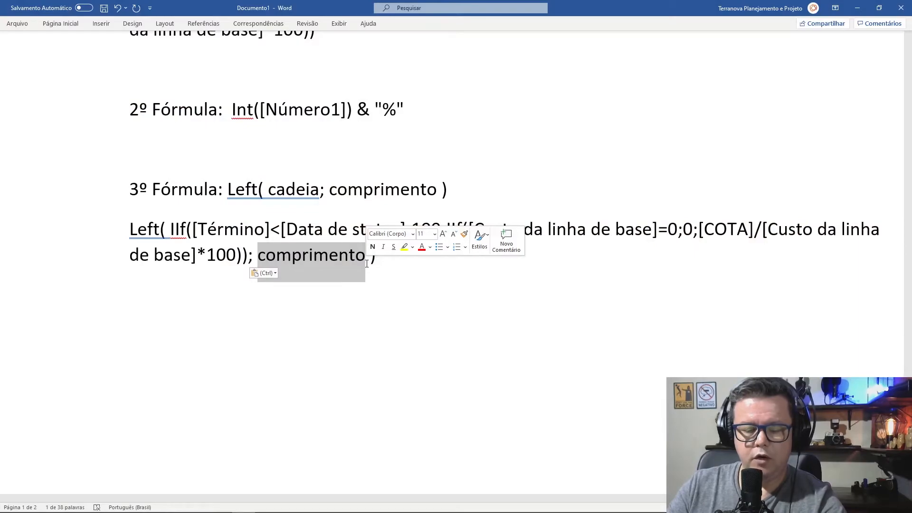
text(5)
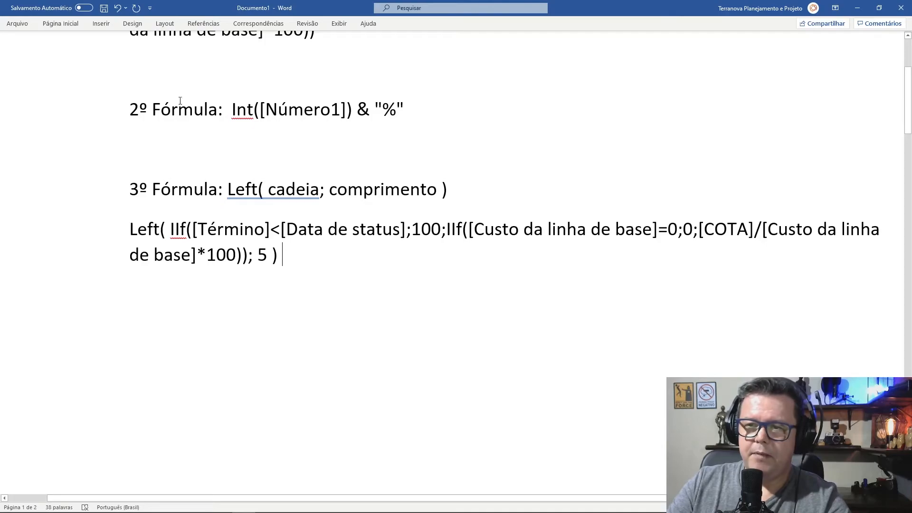
Step: Append the second formula's & "%" ending to the new Left formula
drag(357, 105, 406, 112)
key(ctrl+c)
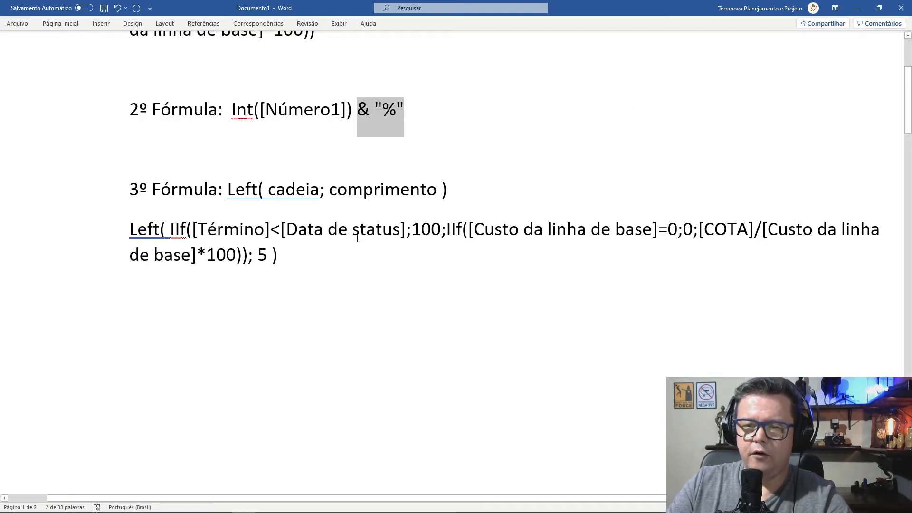
click(295, 259)
key(ctrl+v)
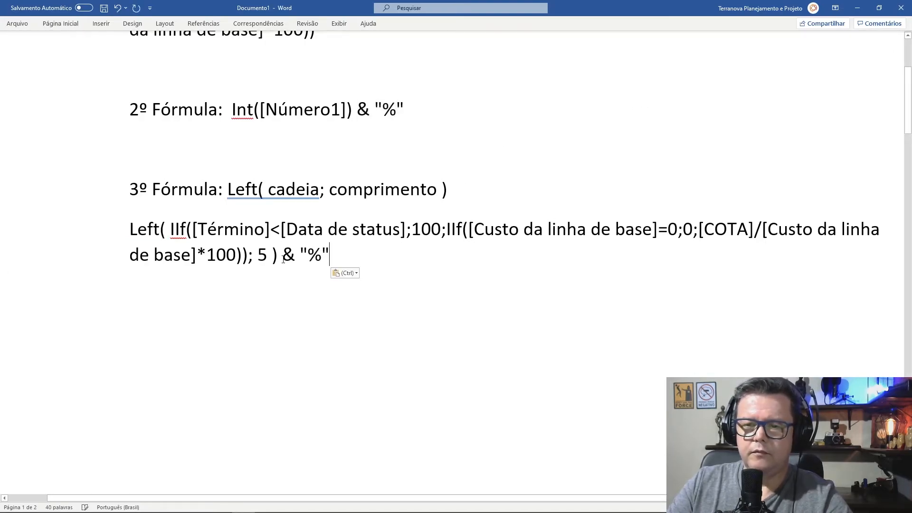
Step: Copy the finished Left formula from Word and replace the template with it in Project's formula for "% Prev com duas casas decimas"
drag(353, 254, 110, 231)
key(ctrl+c)
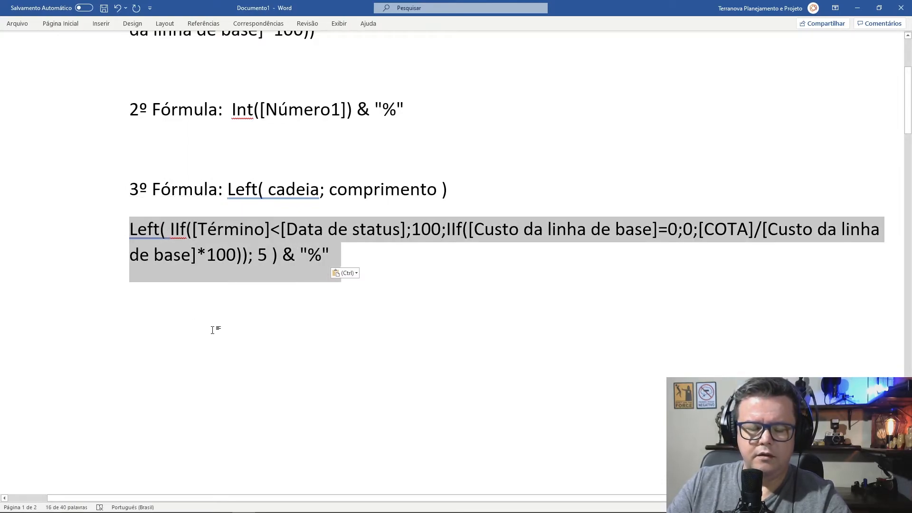
click(216, 332)
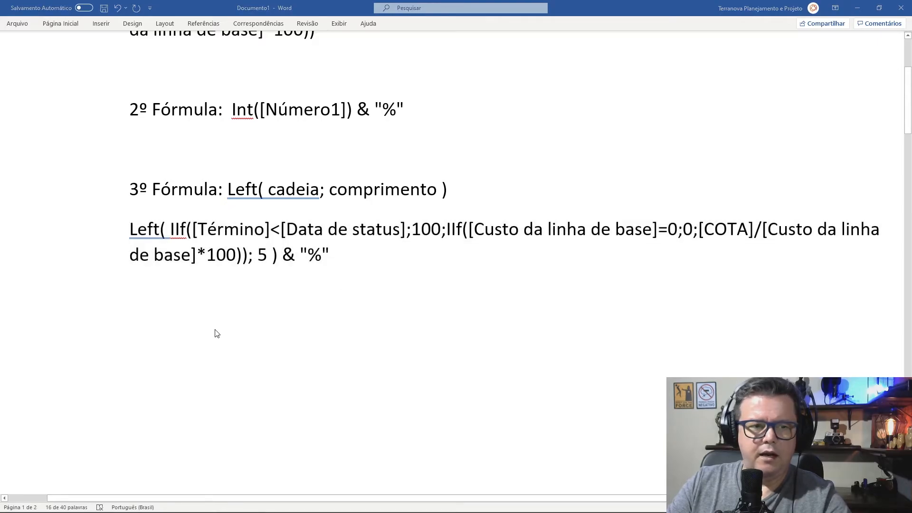
key(alt+Tab)
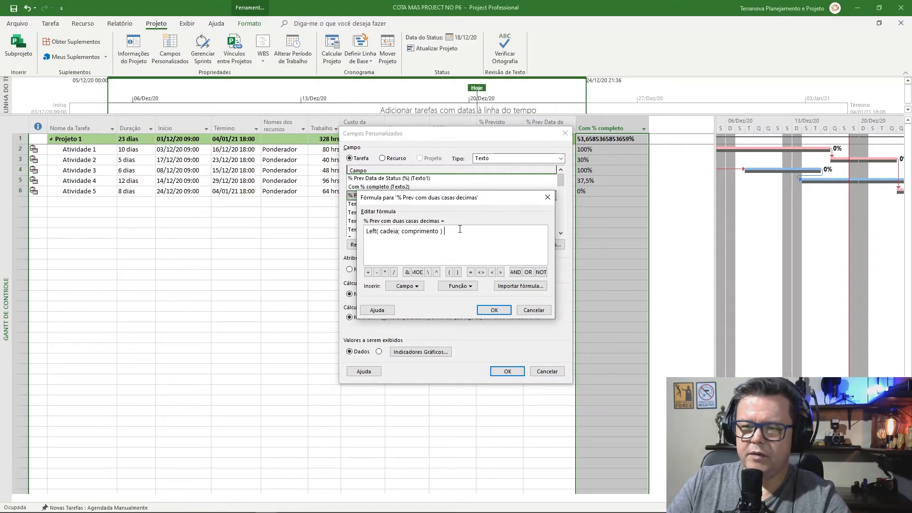
drag(460, 230, 360, 233)
key(ctrl+v)
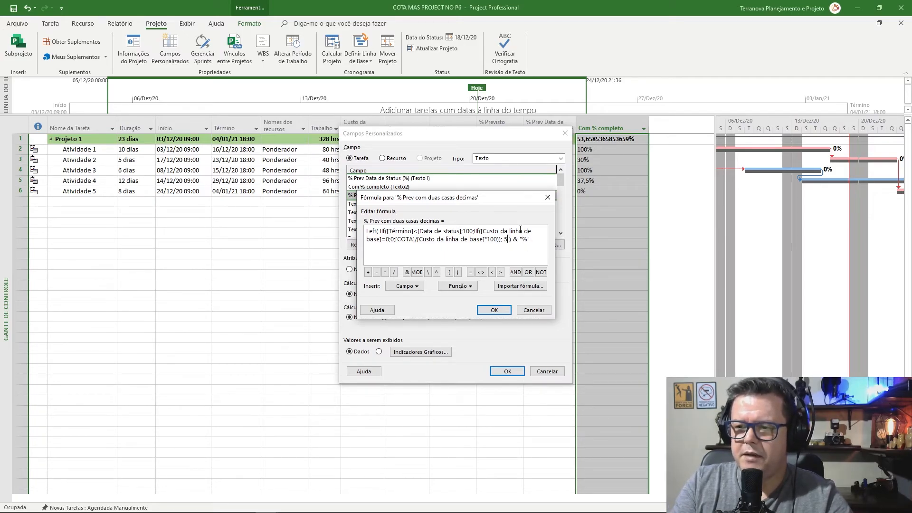
Step: Remove the spaces around the 5 and the & so the formula ends in ;5)&"%", and accept it, replacing the field's existing data
key(Delete)
key(Delete)
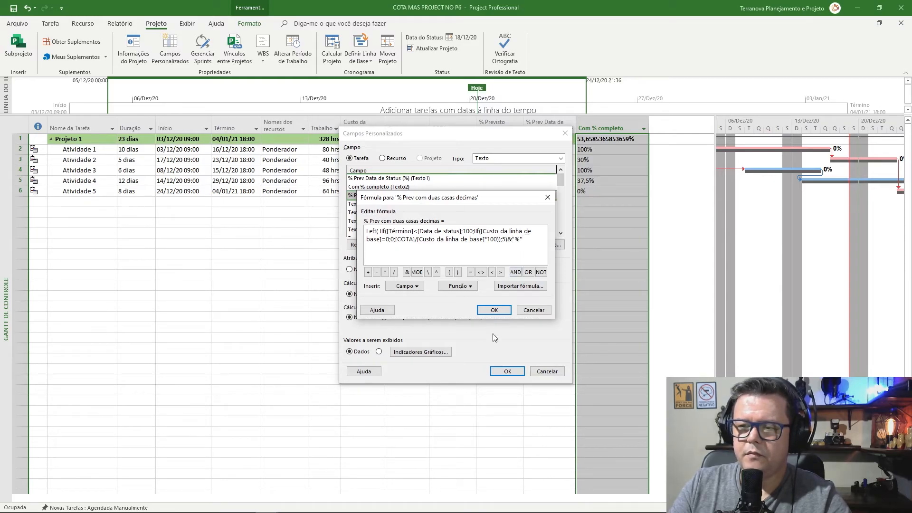
click(497, 310)
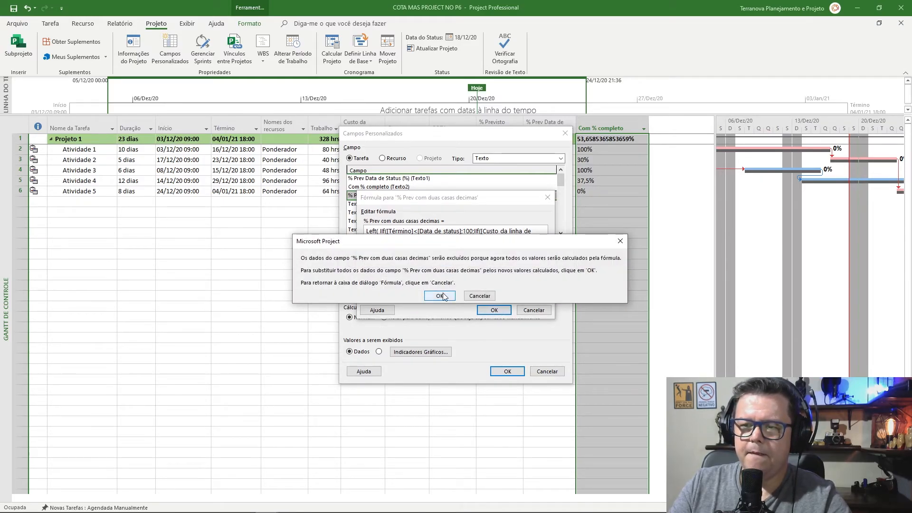
click(439, 296)
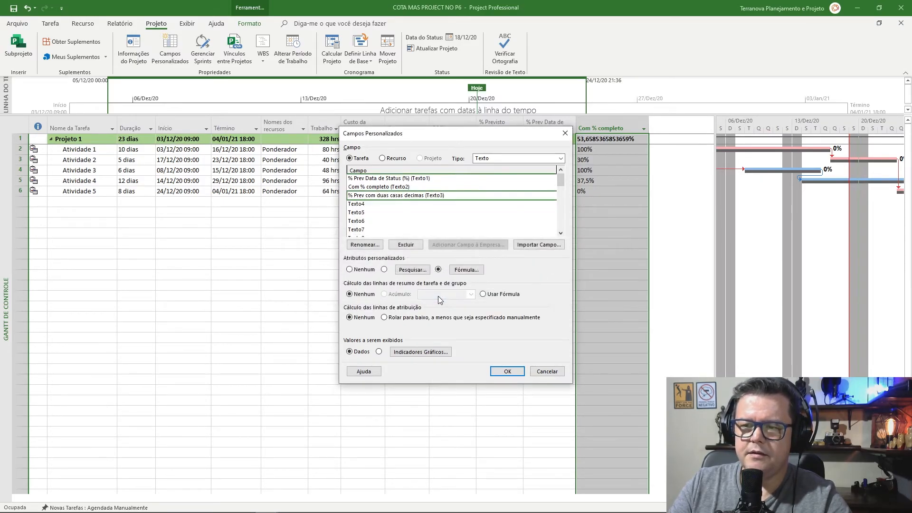
Step: Make summary rows use the formula for "% Prev com duas casas decimas", and insert that field as a column before Com % completo
click(484, 294)
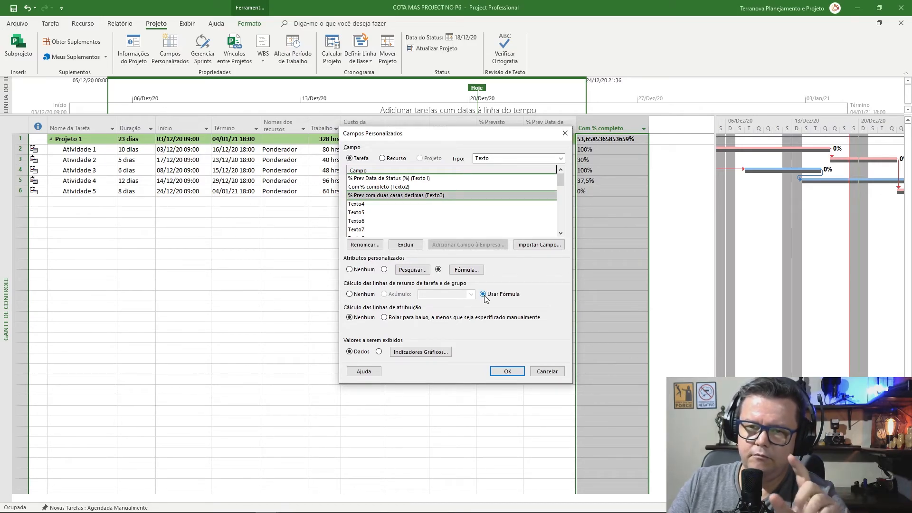
click(508, 372)
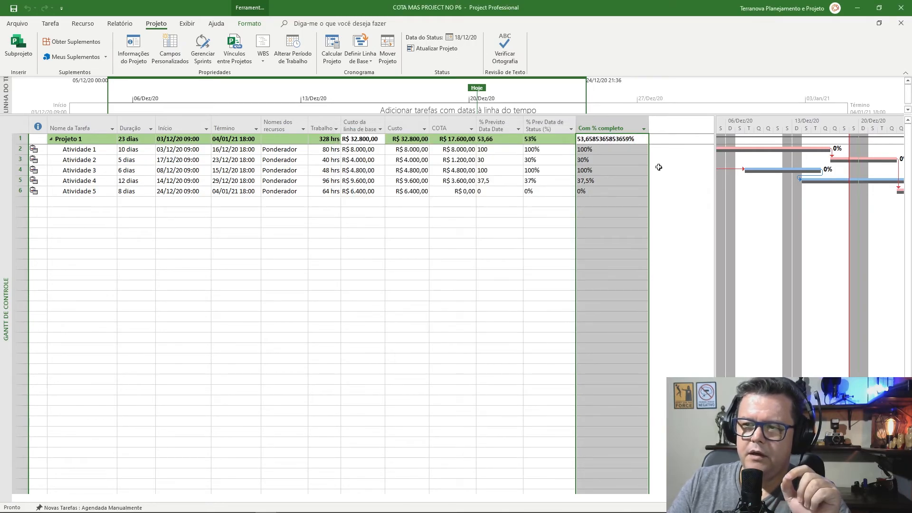
right_click(624, 136)
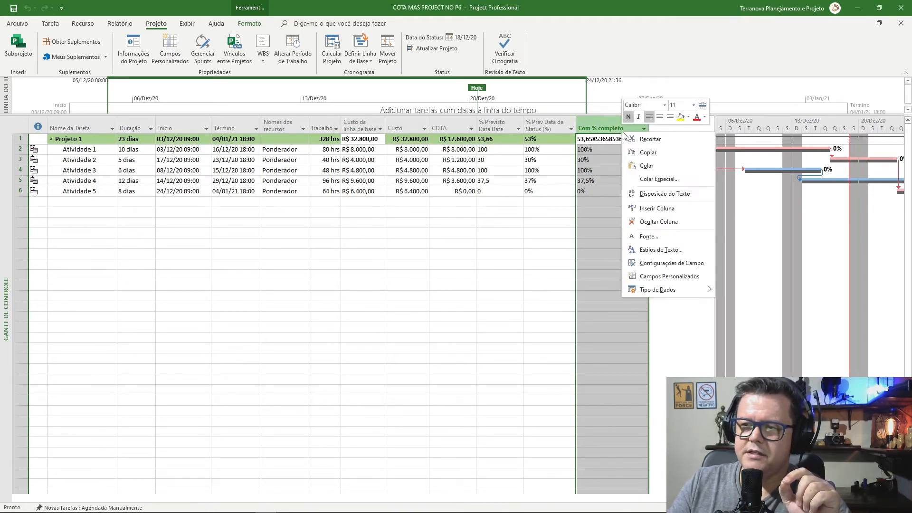
click(657, 209)
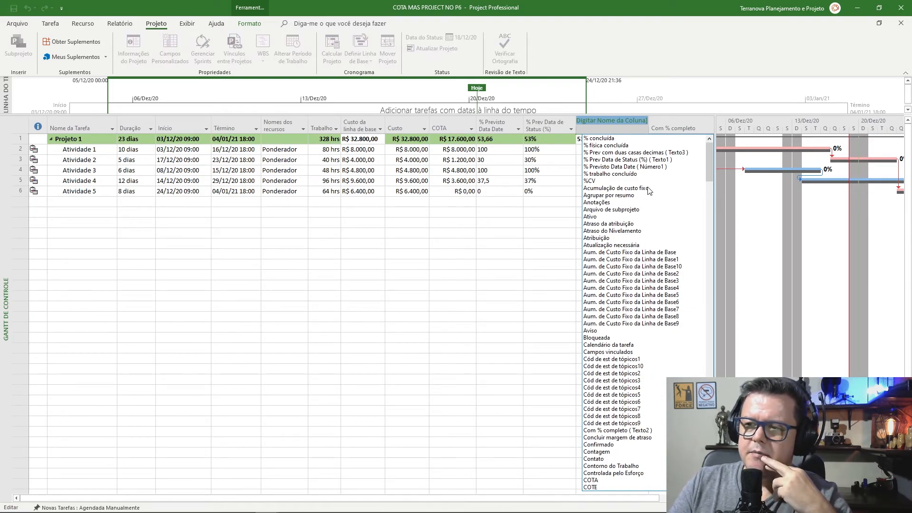
click(654, 152)
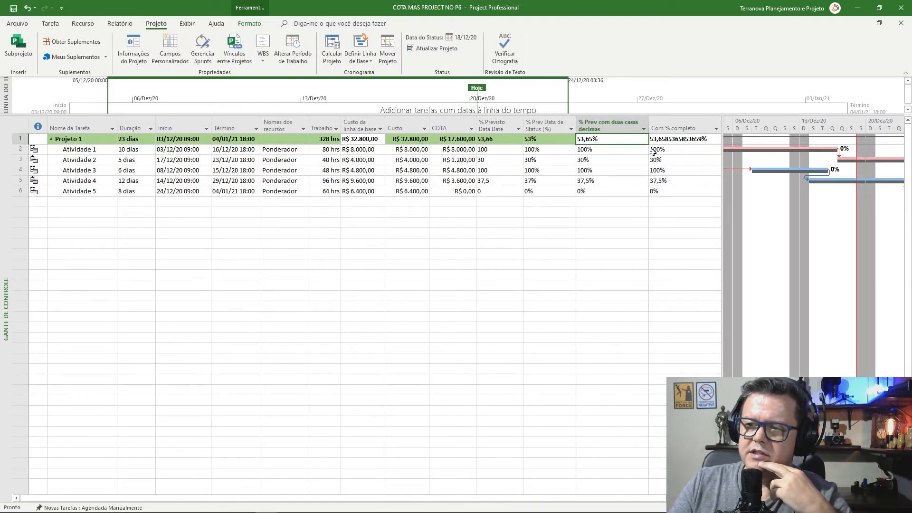
Step: Move the "% Prev com duas casas decimas" column after Com % completo and narrow it
drag(649, 131, 740, 128)
click(593, 132)
click(673, 139)
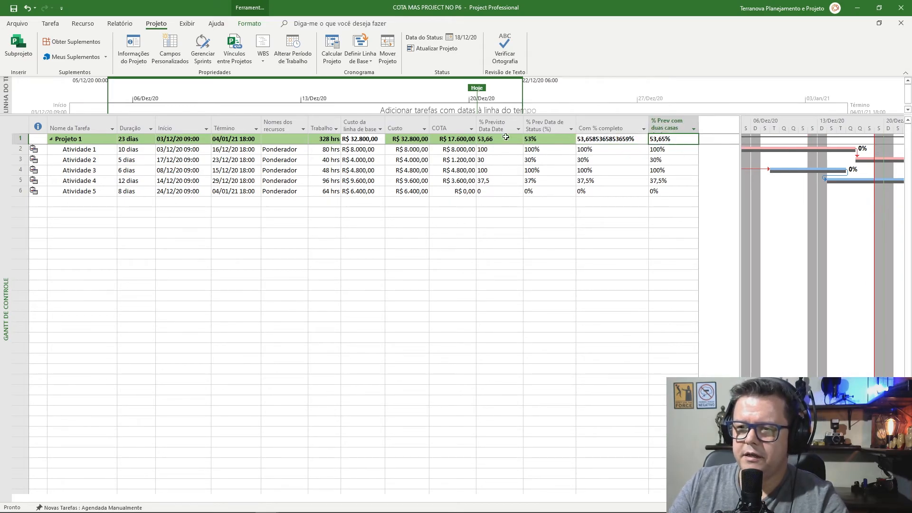
Step: Compare the Projeto 1 and Atividade 4 values in % Previsto Data Date, then review the three text percentage columns
click(486, 139)
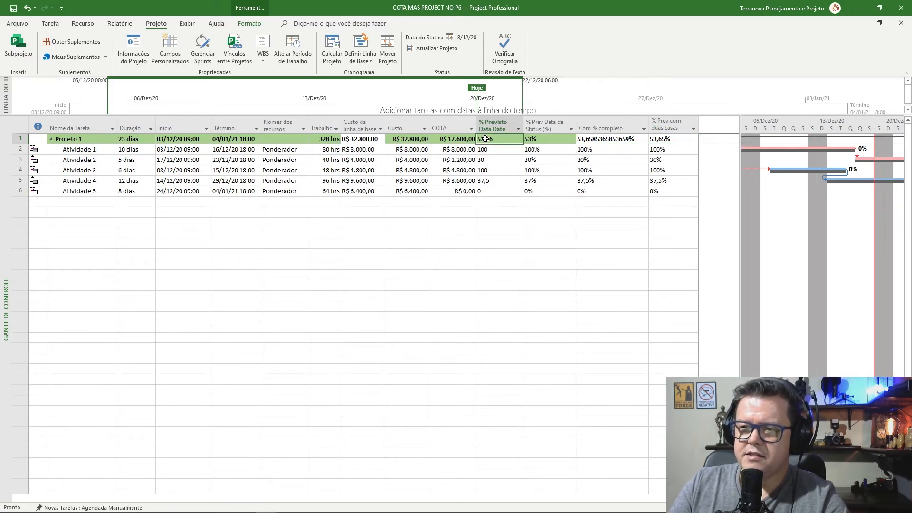
click(493, 181)
click(498, 140)
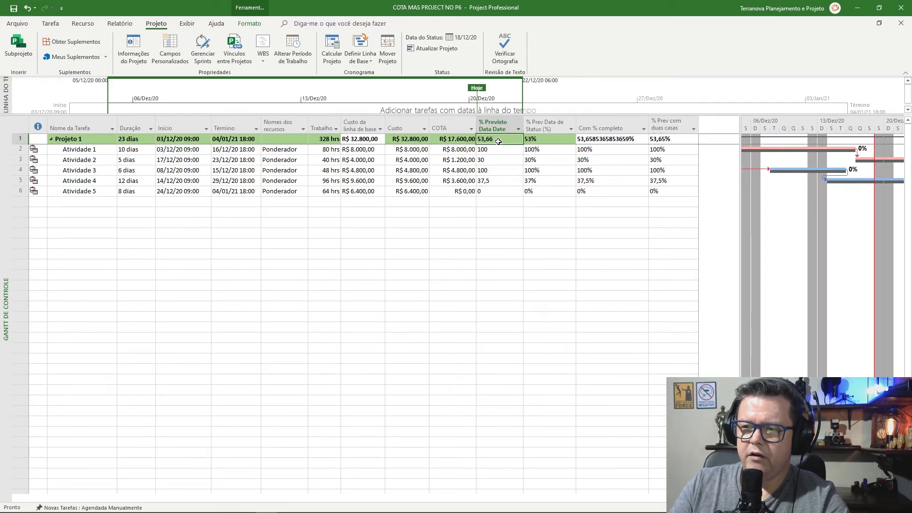
click(493, 184)
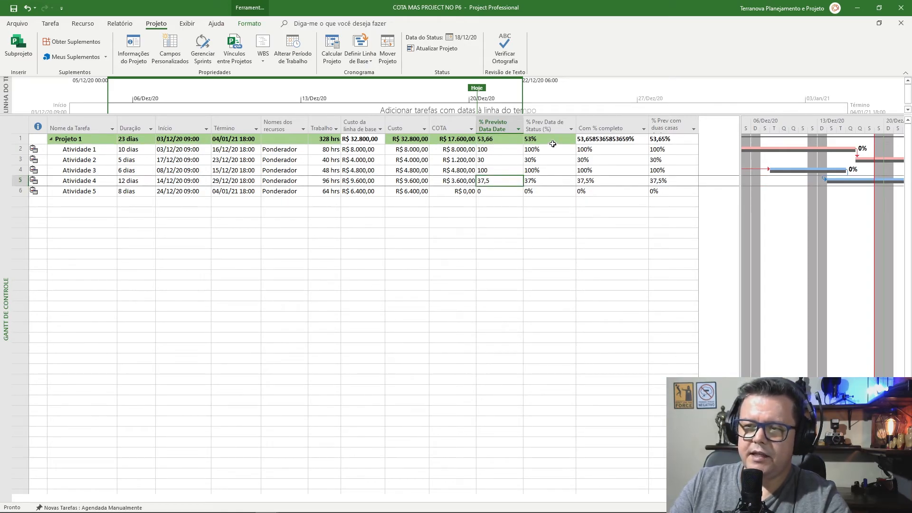
click(554, 124)
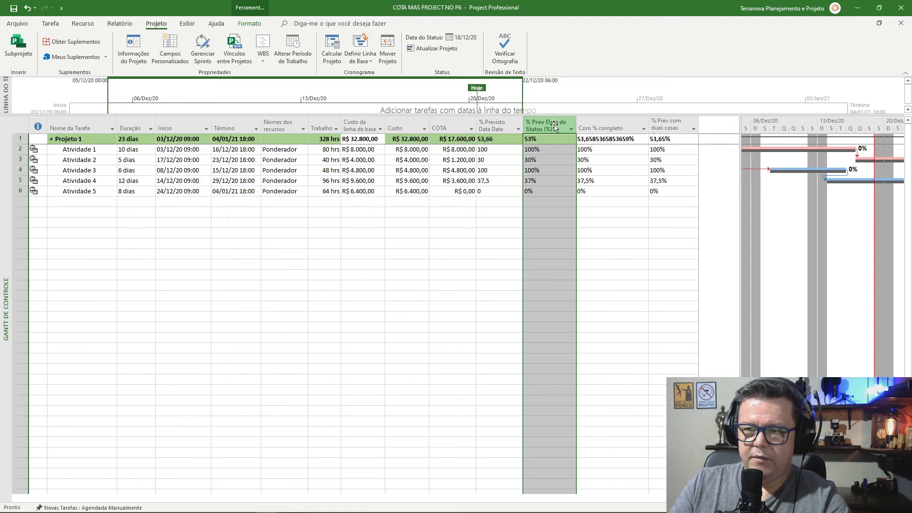
click(605, 124)
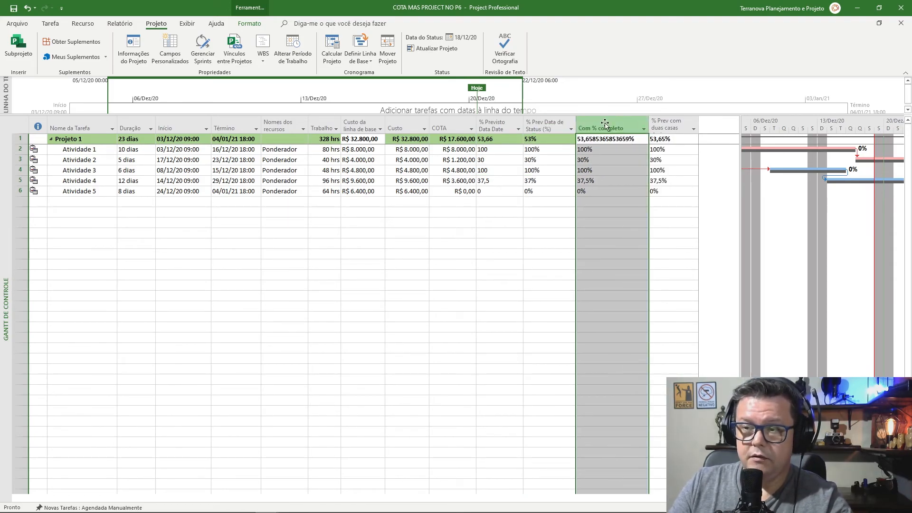
click(672, 123)
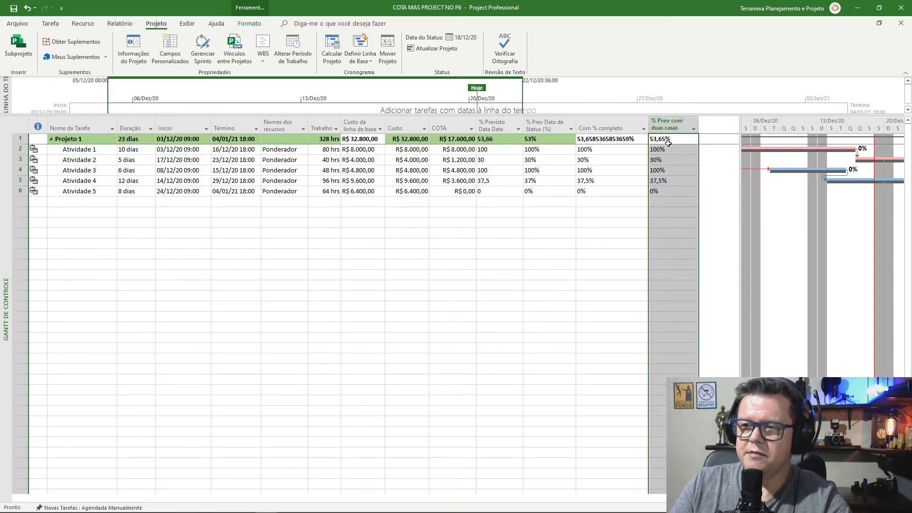
Step: Change the project's status date to 22/12/2020 15:00
click(474, 38)
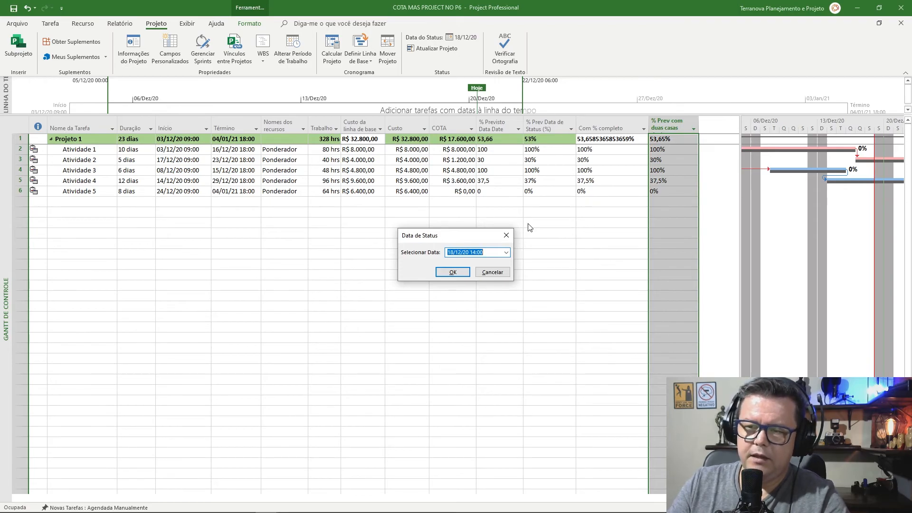
click(506, 252)
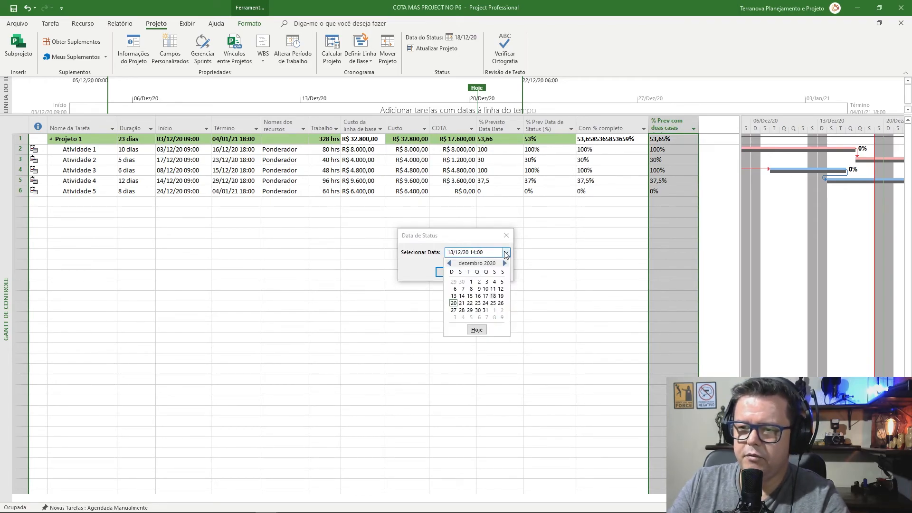
click(470, 304)
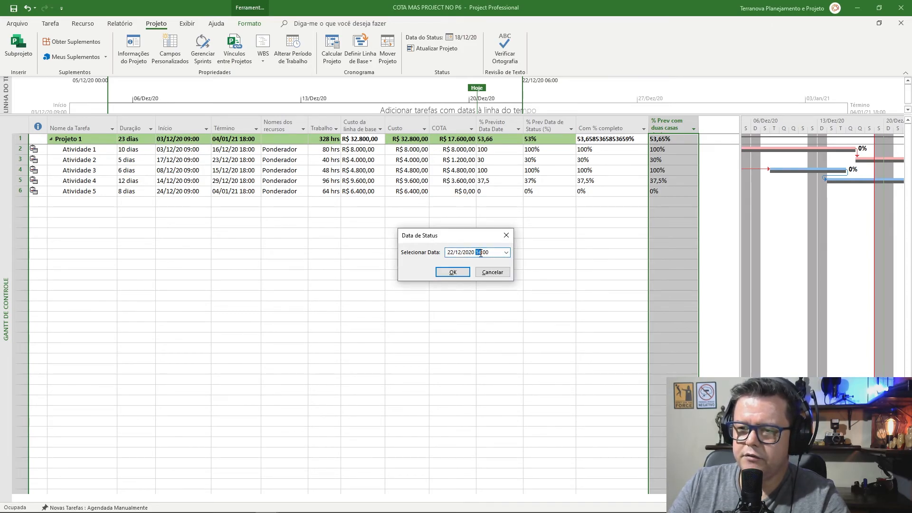
text(15)
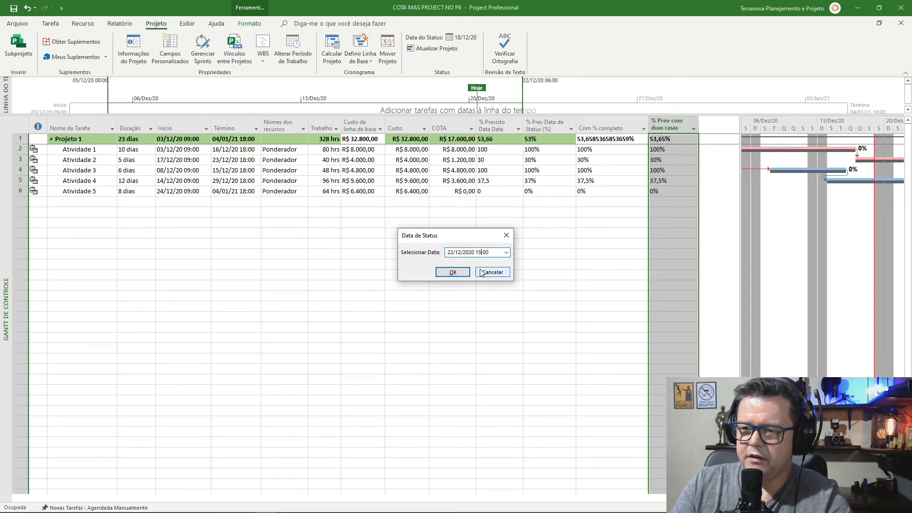
click(453, 272)
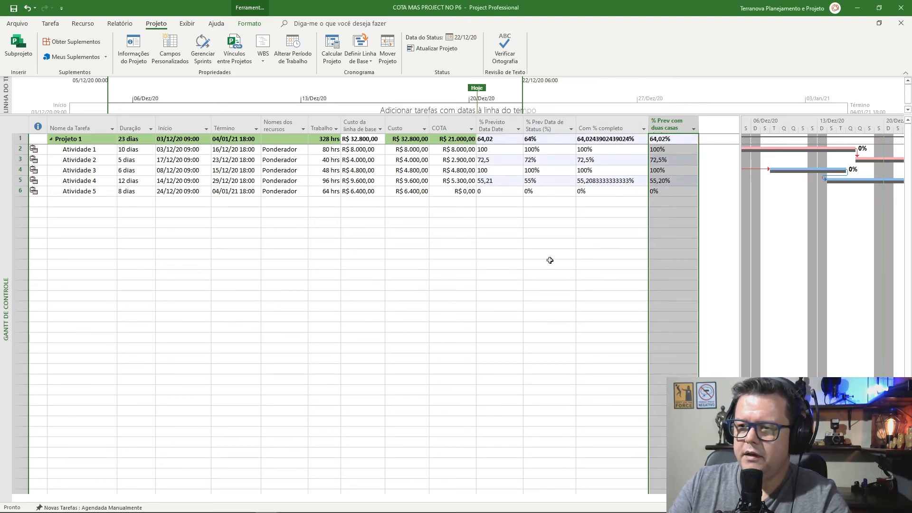
Step: Check the recalculated Projeto 1 and Atividade 4 percentages in Com % completo against the two-decimal column
click(594, 243)
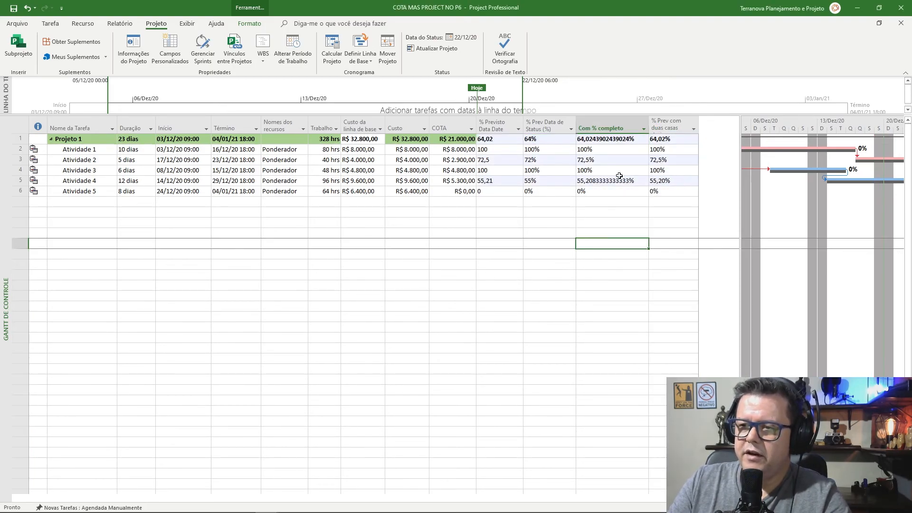
click(613, 139)
click(606, 181)
click(600, 141)
click(599, 182)
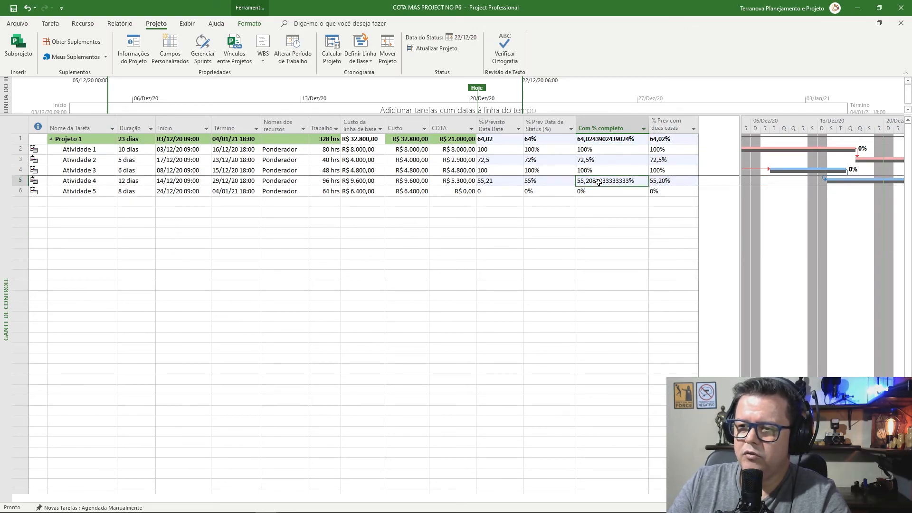
click(670, 126)
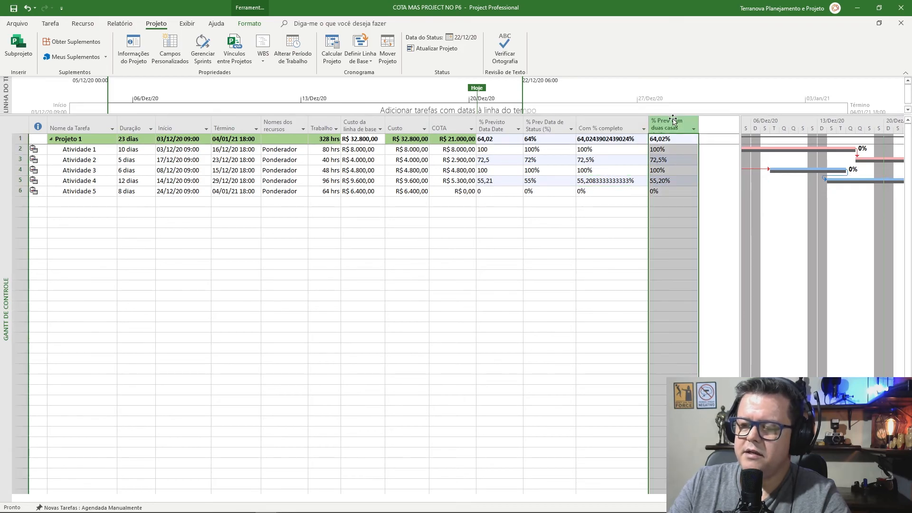
click(680, 182)
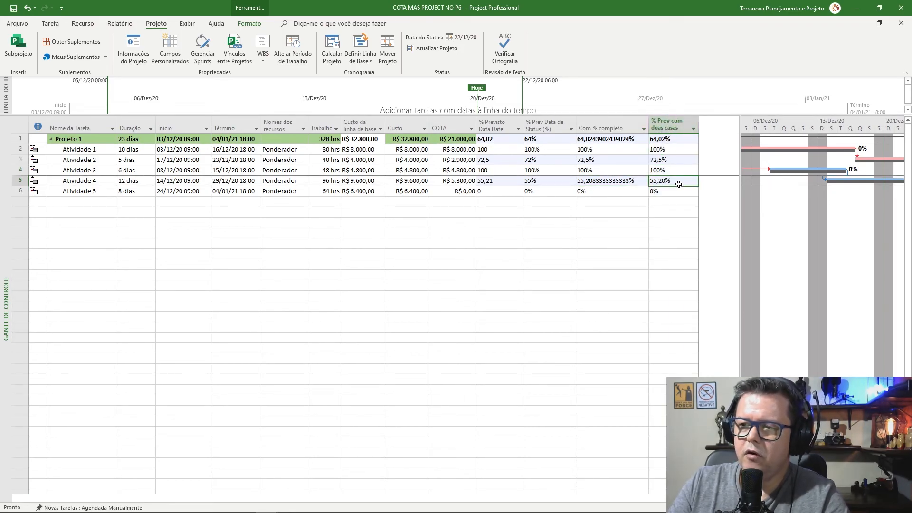